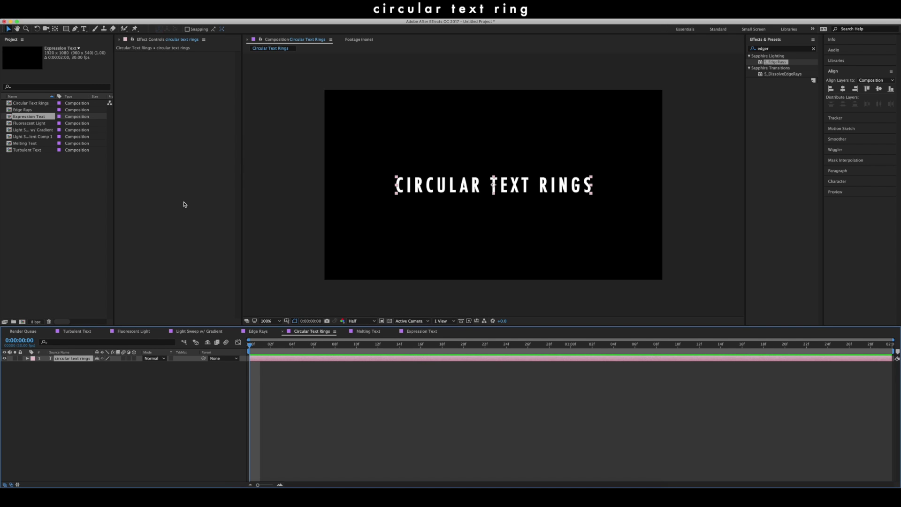
Step: Draw a circular mask on the text layer with the Ellipse tool and move it to the centre of the composition
left_click(66, 29)
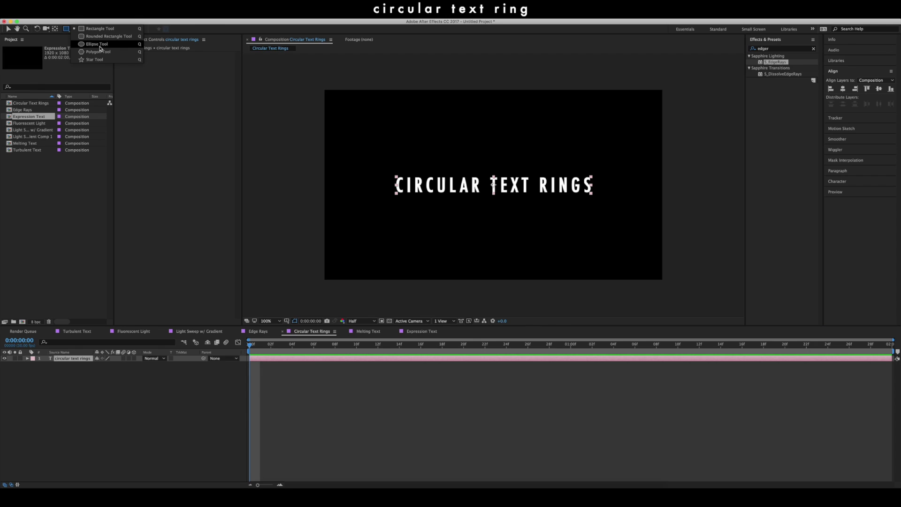
left_click(114, 44)
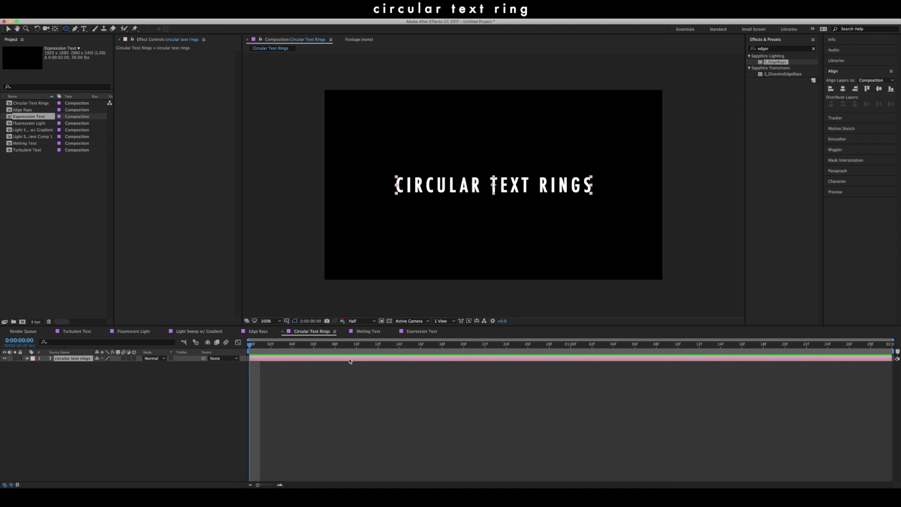
left_click_drag(412, 125, 552, 263)
key("v")
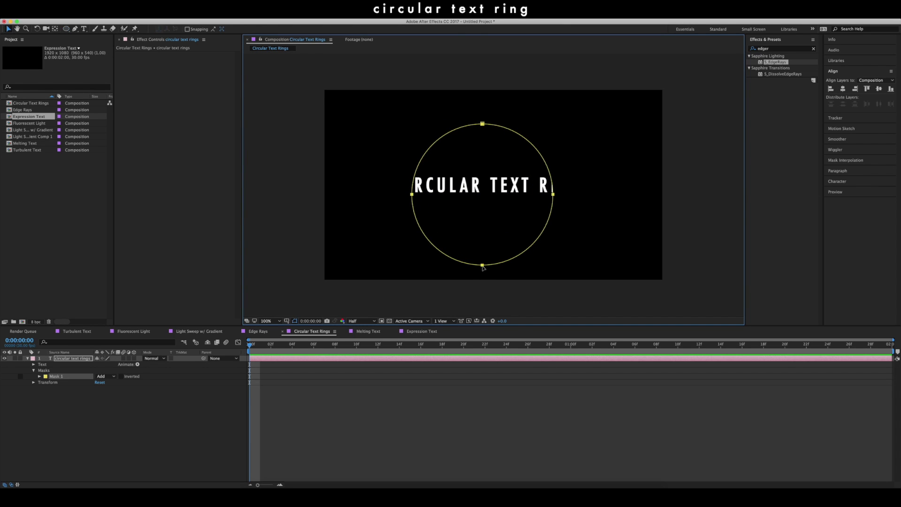
double_click(483, 267)
left_click_drag(481, 253, 492, 243)
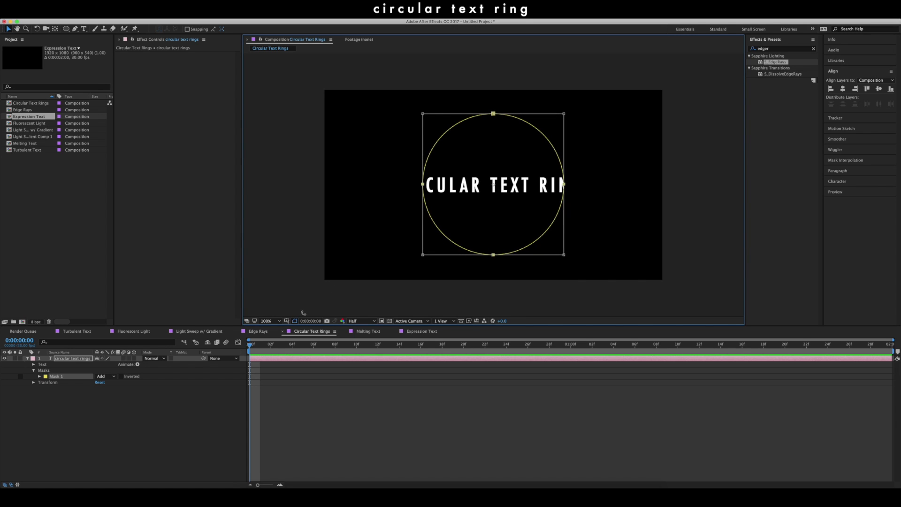
Step: Enlarge the circular mask proportionally to span four columns of the proportional grid, keeping it centred, with the grid shown only while resizing
left_click(287, 322)
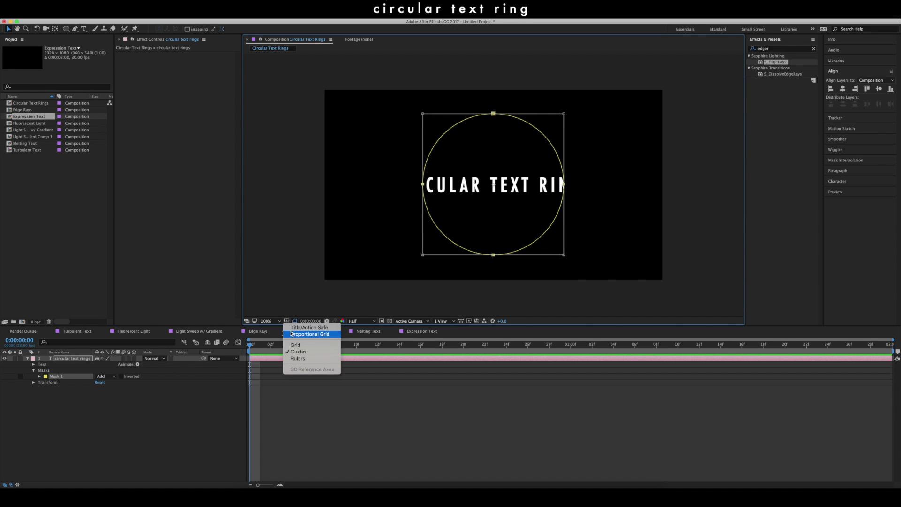
left_click(291, 335)
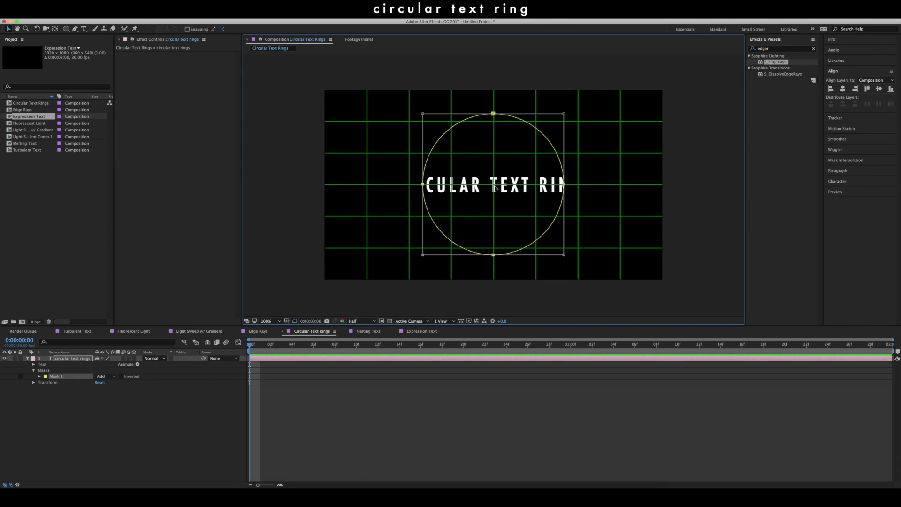
left_click_drag(424, 114, 417, 107)
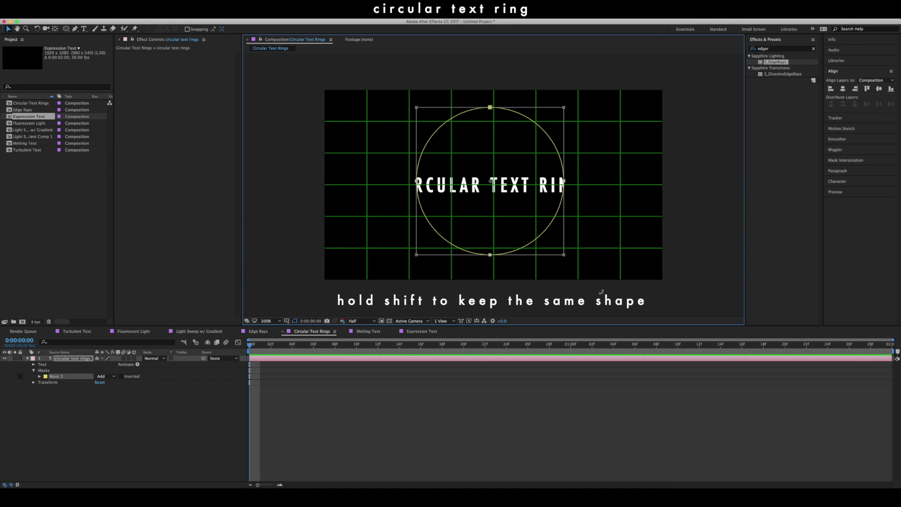
left_click_drag(564, 254, 571, 261)
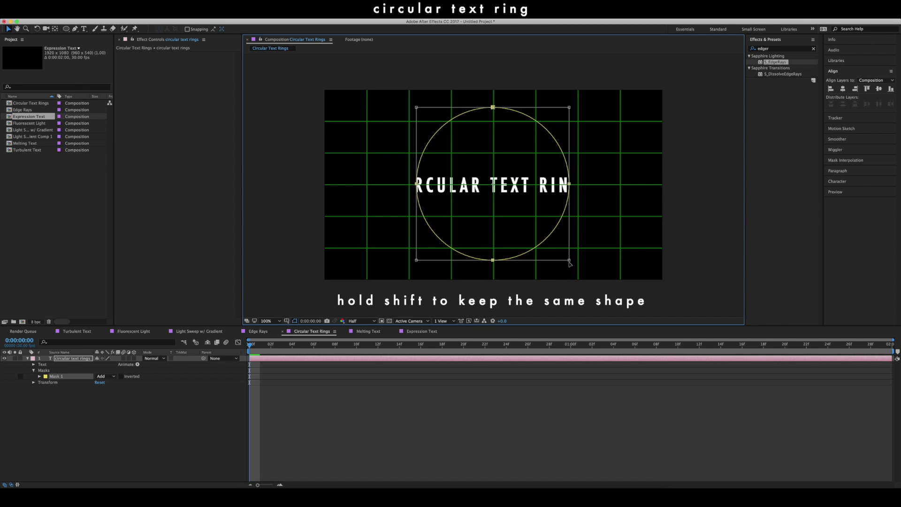
left_click_drag(416, 107, 408, 99)
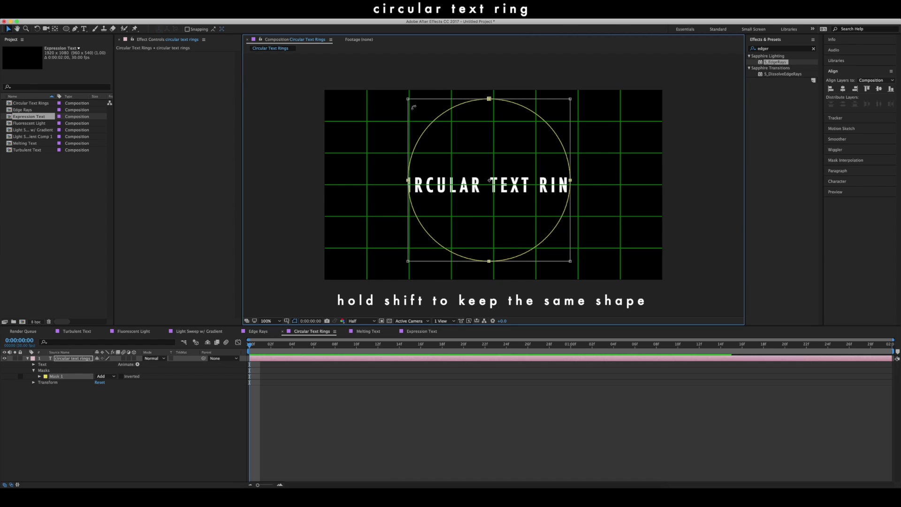
left_click_drag(571, 261, 579, 271)
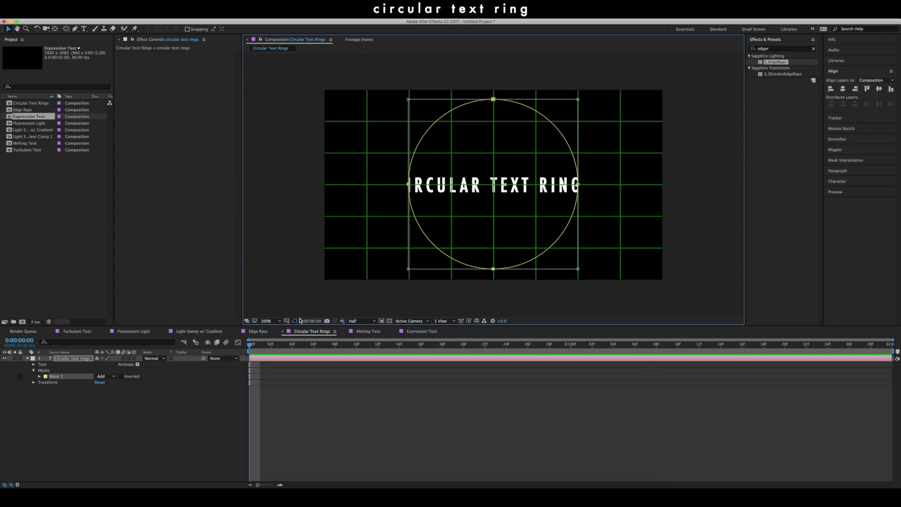
left_click(287, 321)
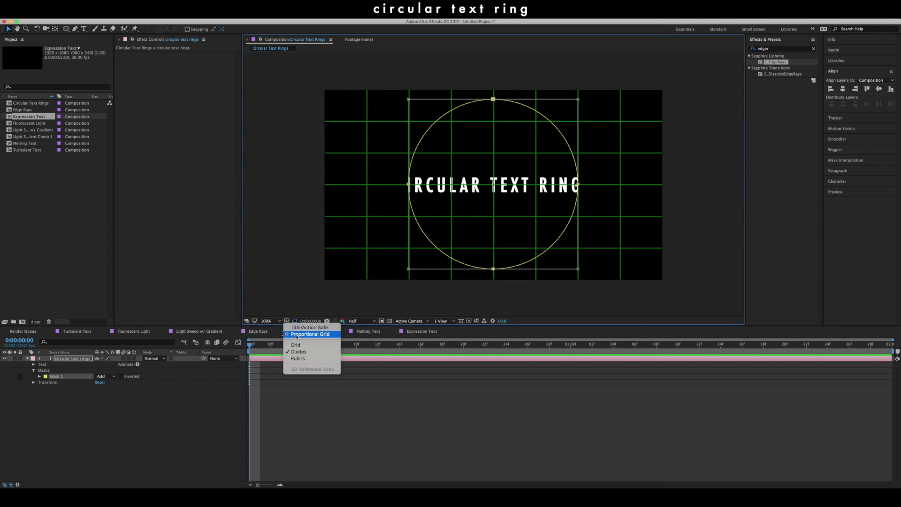
left_click(297, 335)
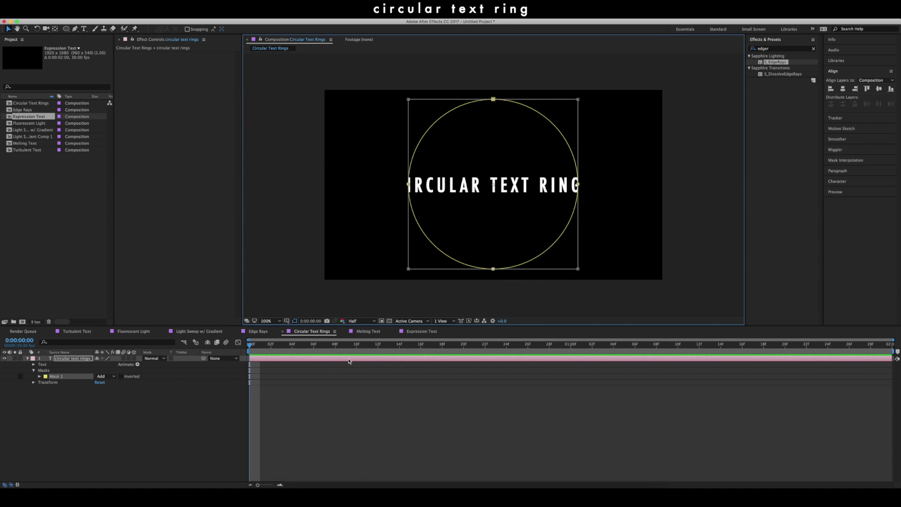
Step: Set the text layer's path option to Mask 1 so the text follows the circle
left_click(80, 358)
left_click(34, 365)
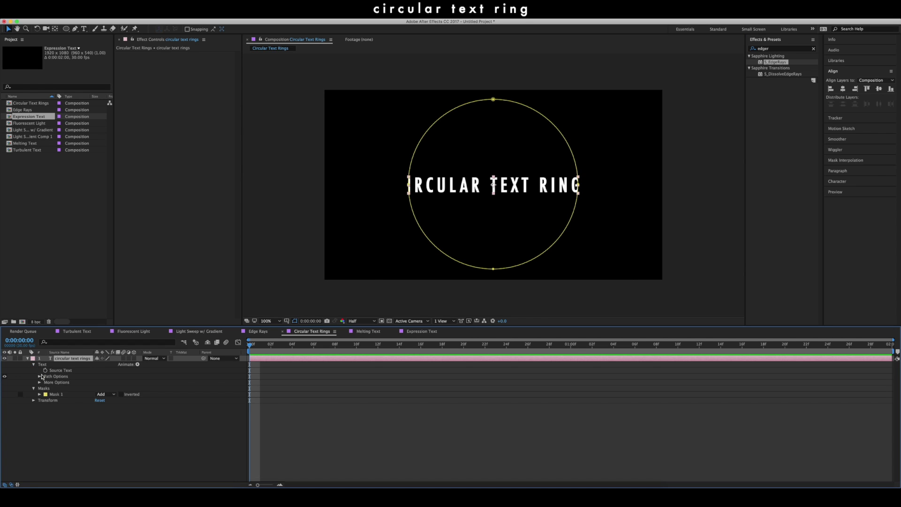
left_click(40, 376)
left_click(104, 383)
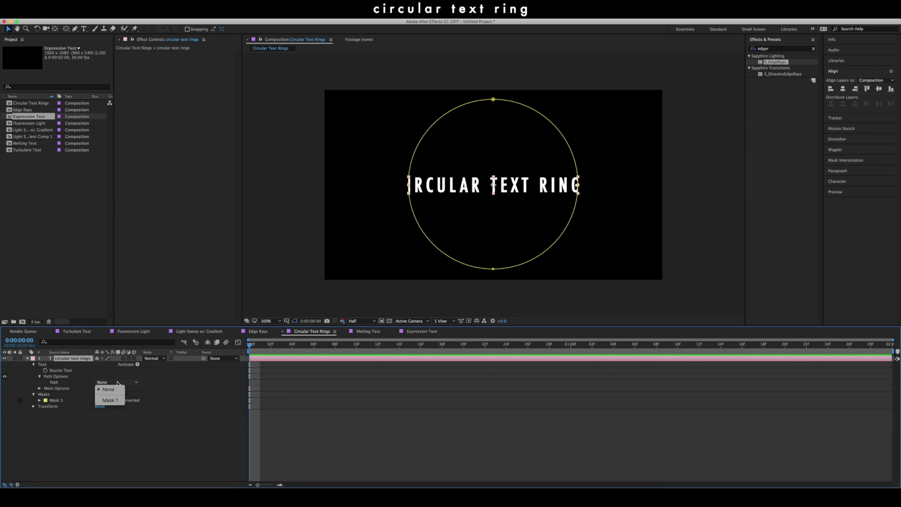
left_click(117, 401)
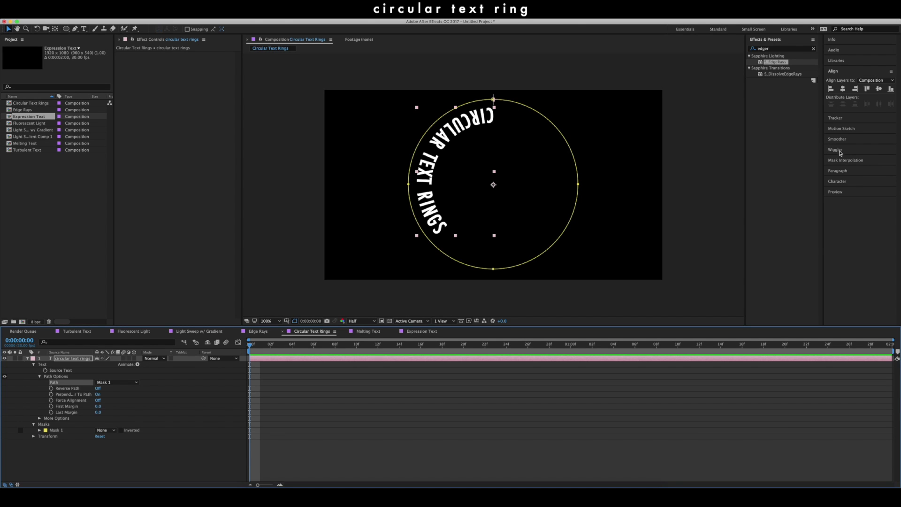
Step: Set the circular text's font size to 70 px and its tracking to 450
left_click(840, 182)
left_click_drag(838, 175, 827, 179)
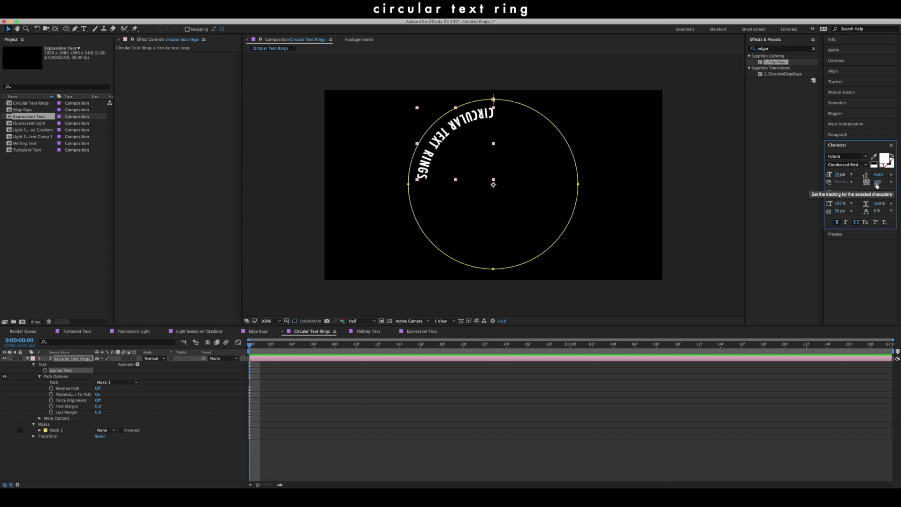
left_click_drag(877, 185, 888, 182)
Step: Repeat the phrase "circular text rings" two more times after the existing text around the circle
double_click(433, 226)
key("ctrl+c")
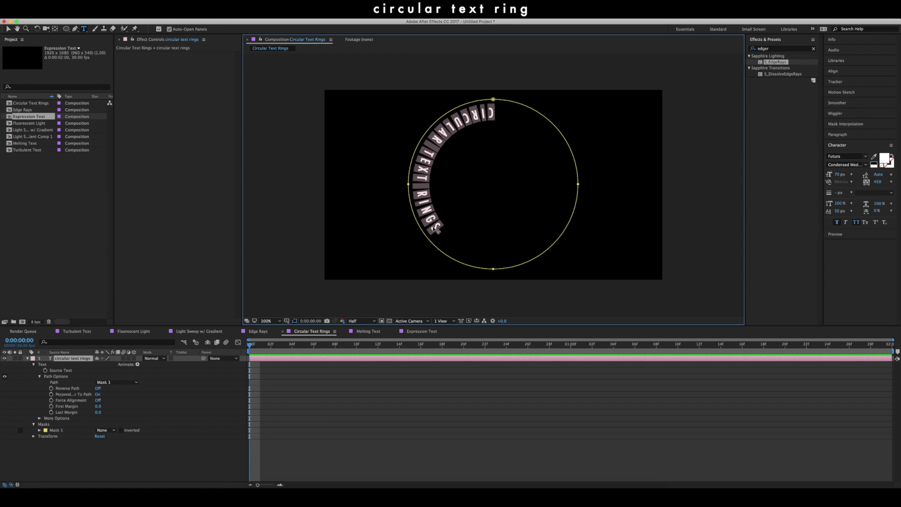
left_click(440, 230)
type("circular text rings")
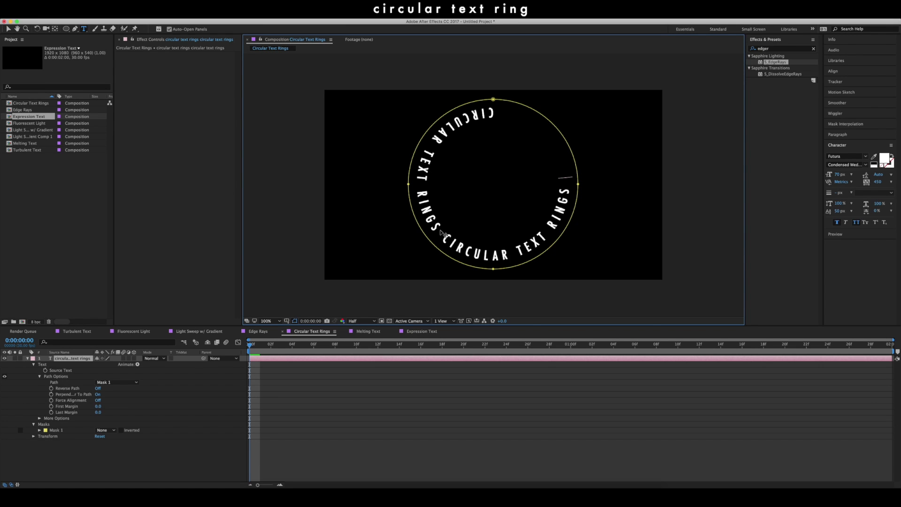
key("ctrl+v")
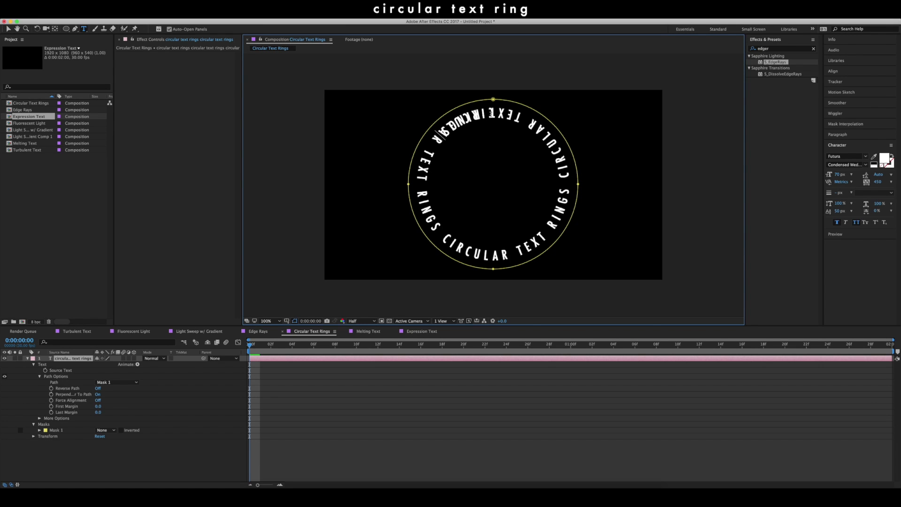
Step: Reduce the font size of all the ring text to 61 px so the three phrases fit the circle without overlapping
key("ctrl+a")
left_click(838, 174)
left_click_drag(837, 174, 831, 173)
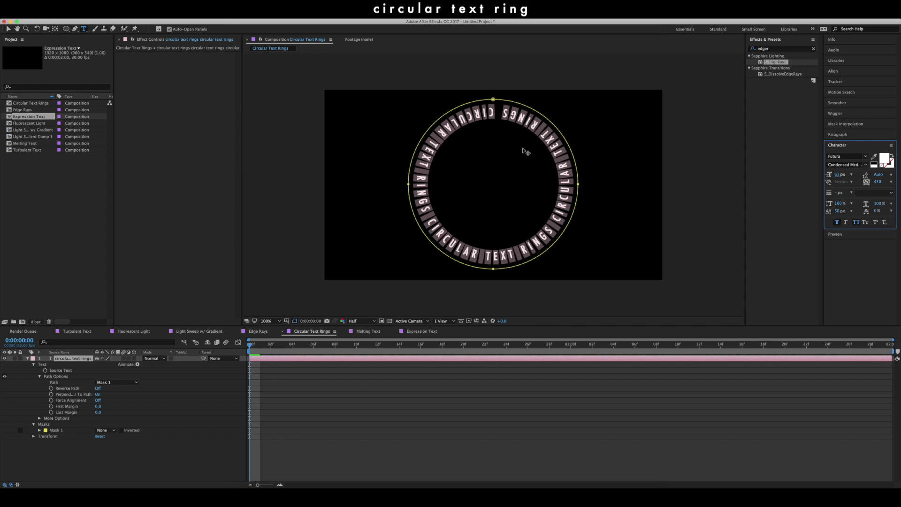
left_click(561, 222)
left_click(427, 394)
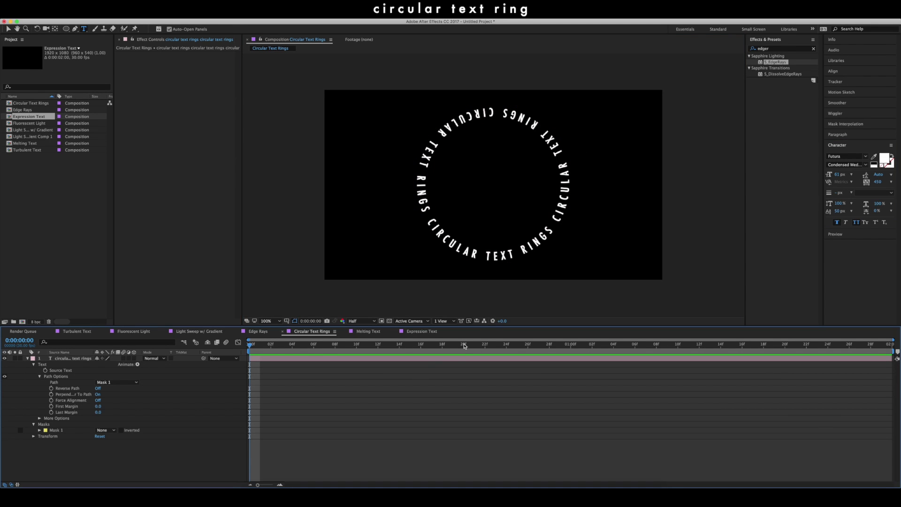
Step: Turn on Reverse Path for the text so it runs around the outside of the circle
key("v")
left_click(168, 392)
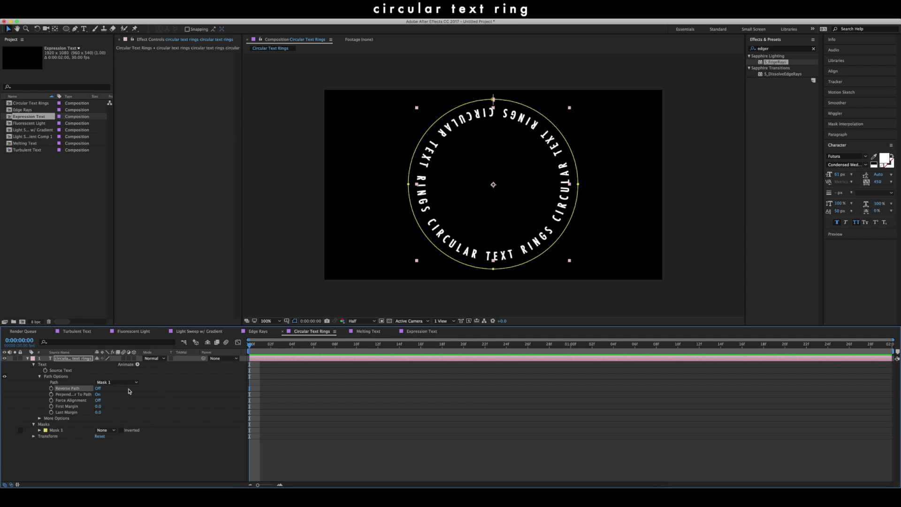
left_click(99, 389)
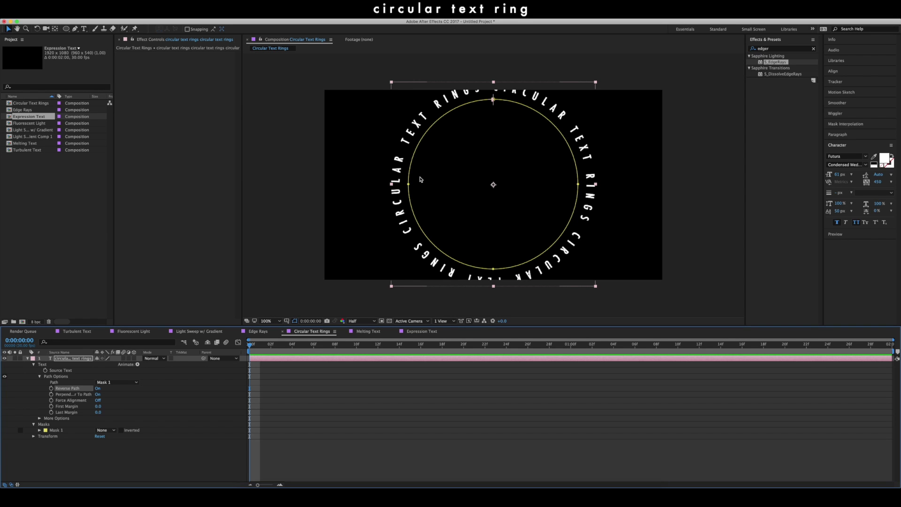
Step: Keyframe the text path's First Margin from 0 at the first frame to 600 at the end of the composition
mouse_move(99, 407)
left_mouse_down()
mouse_move(145, 410)
mouse_move(124, 424)
mouse_move(102, 407)
left_mouse_up()
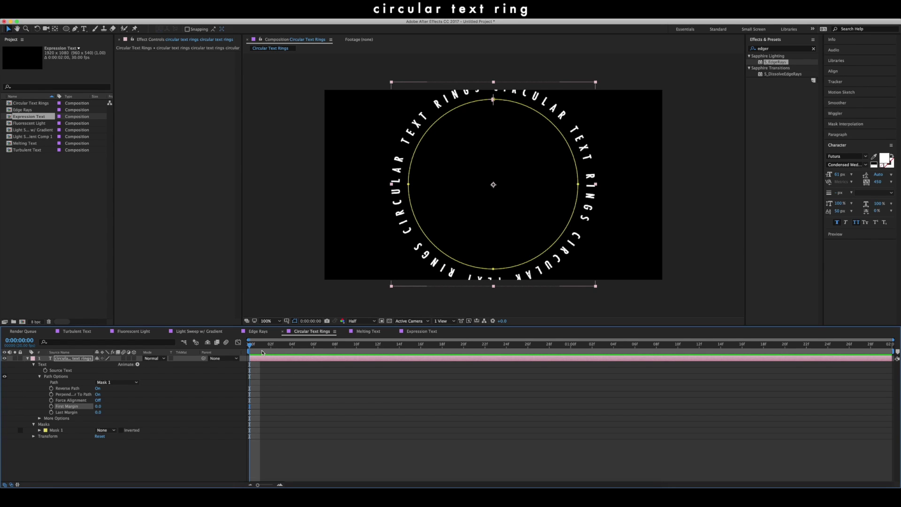
left_click(51, 407)
left_click_drag(540, 345, 883, 345)
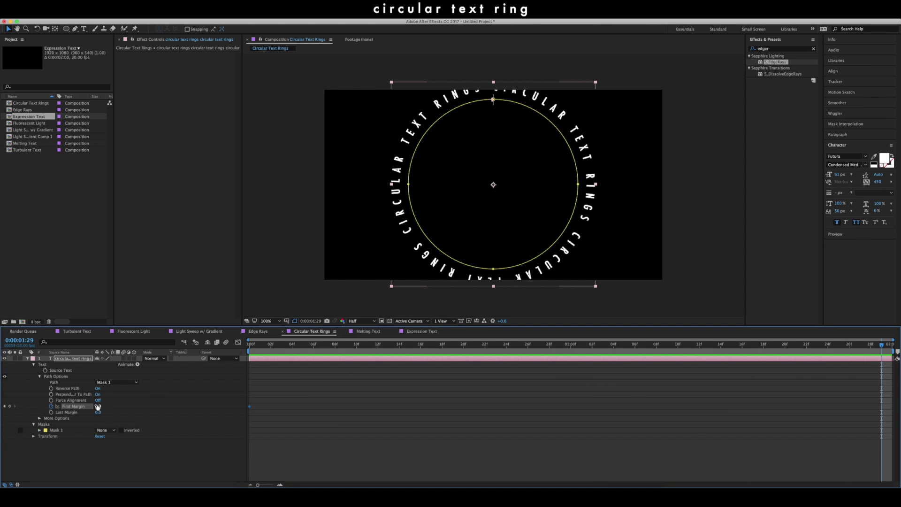
left_click_drag(97, 407, 312, 408)
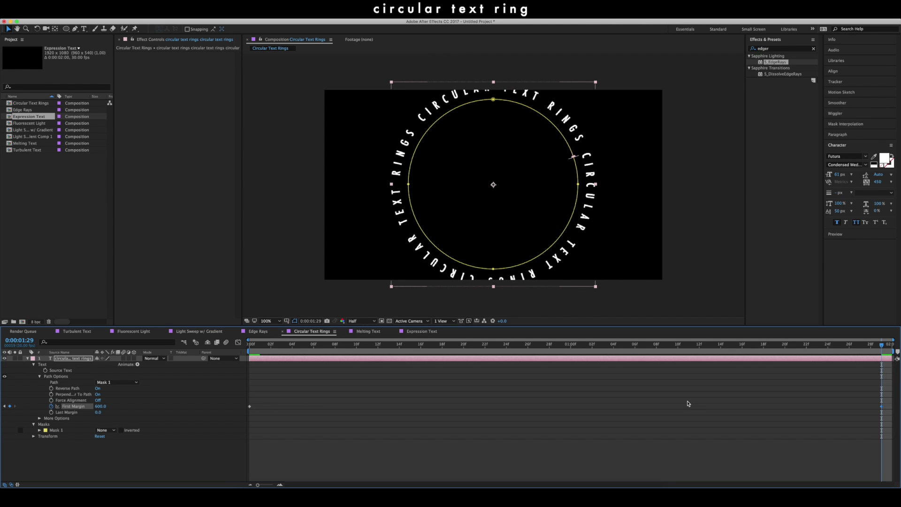
left_click_drag(882, 406, 242, 412)
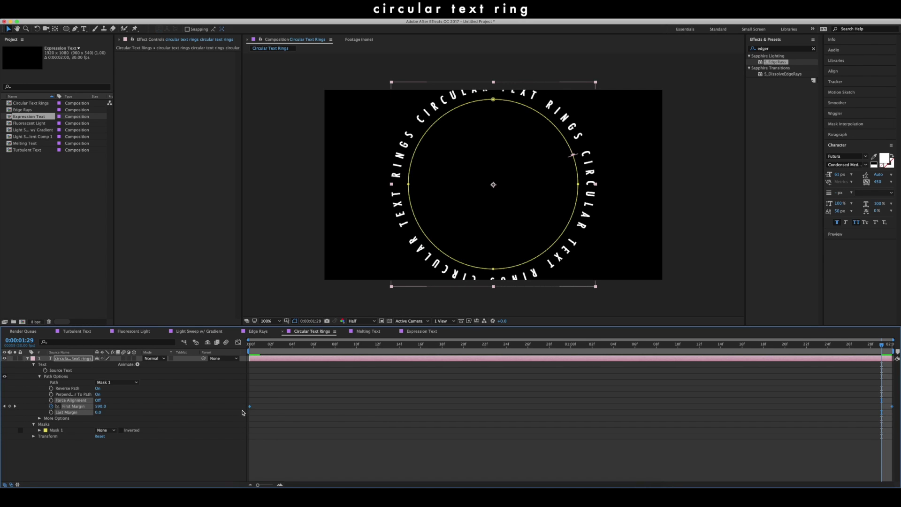
Step: Apply Easy Ease to both First Margin keyframes and enable motion blur for the text layer and composition
right_click(251, 407)
mouse_move(295, 482)
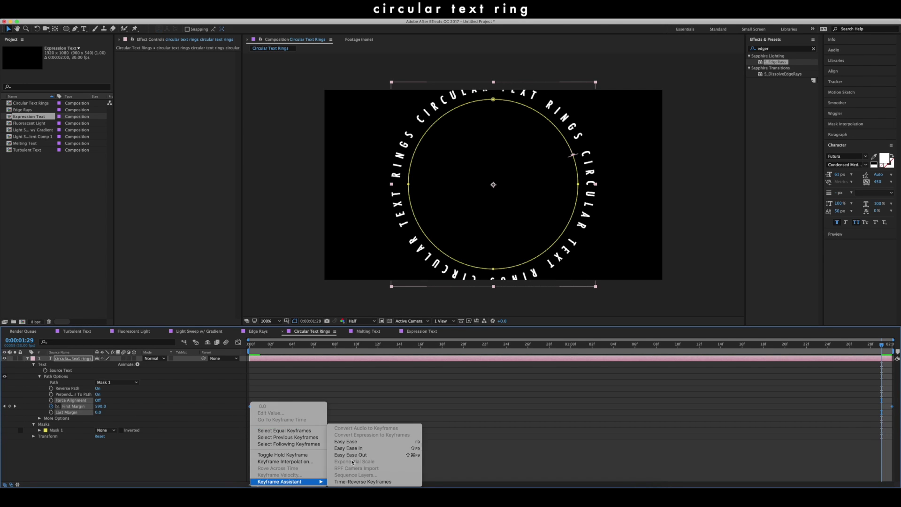
left_click(351, 442)
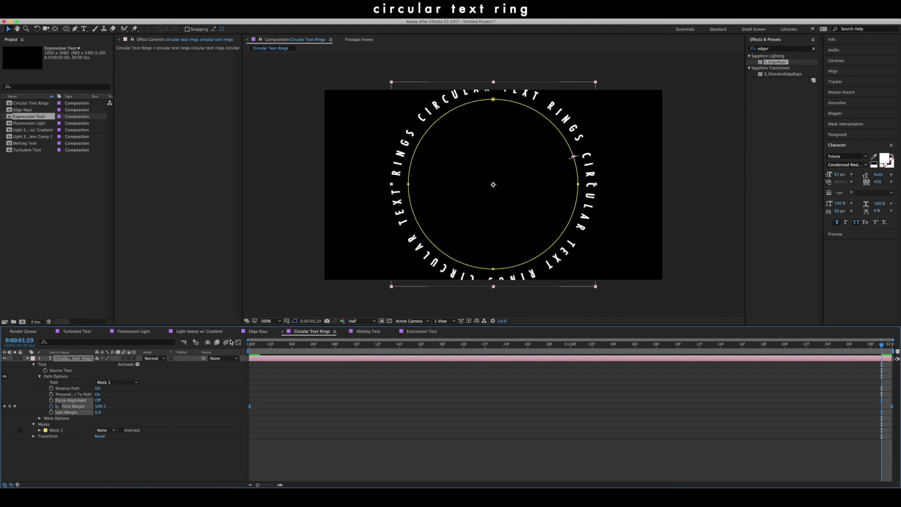
left_click(226, 343)
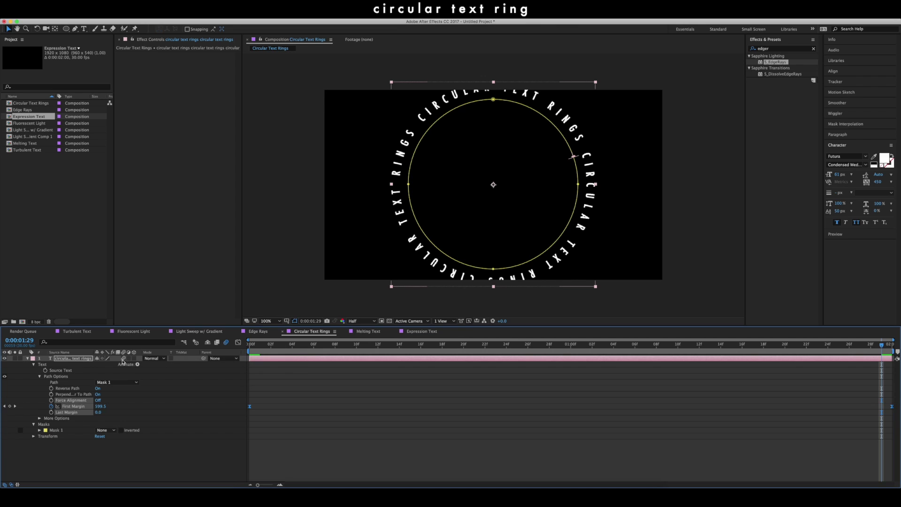
Step: Reshape the First Margin value graph in the Graph Editor to rise steeply at the start and flatten gradually toward the end
left_click(239, 344)
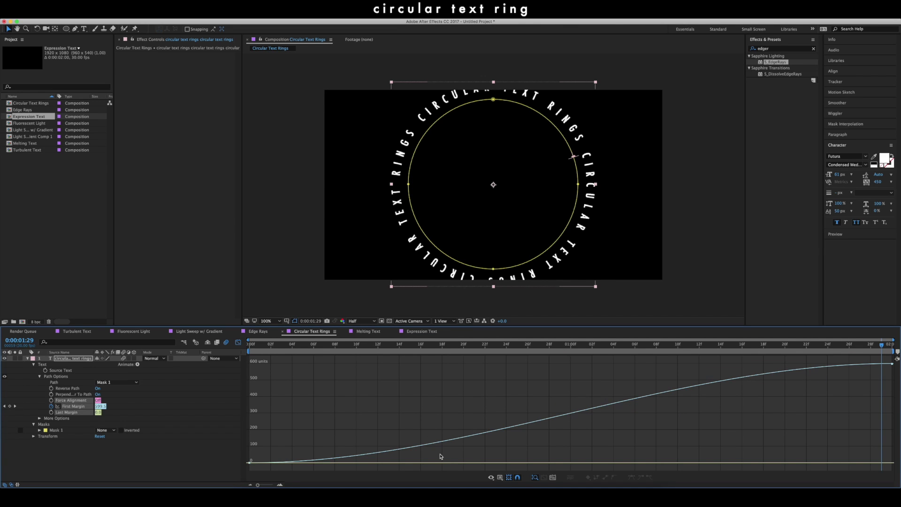
left_click(501, 478)
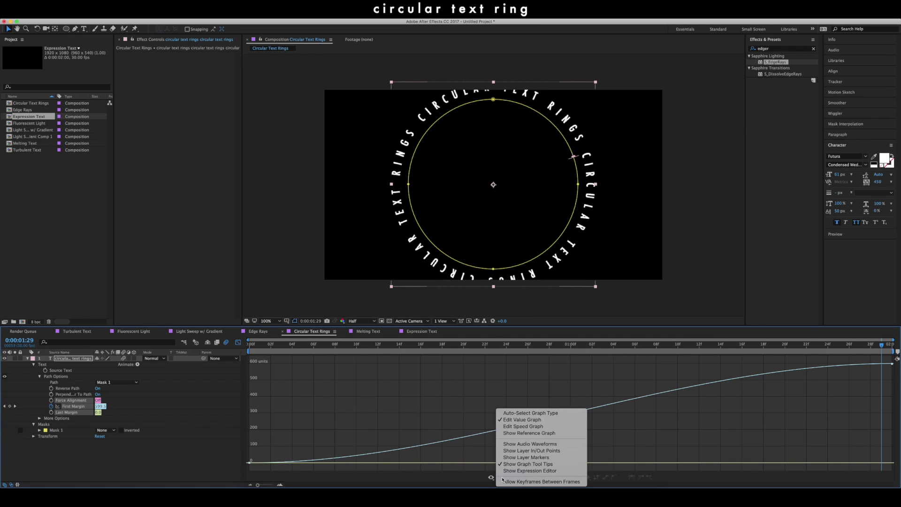
left_click(521, 426)
left_click(502, 477)
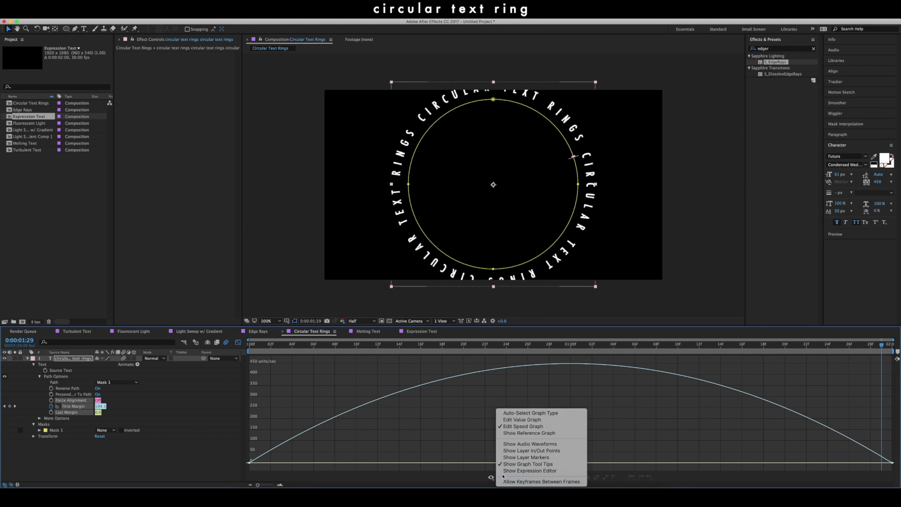
left_click(519, 420)
left_click(764, 369)
left_click_drag(678, 365, 248, 364)
left_click_drag(454, 464, 252, 455)
Step: Play back the rotating text ring and return from the Graph Editor to the layer bars
key("space")
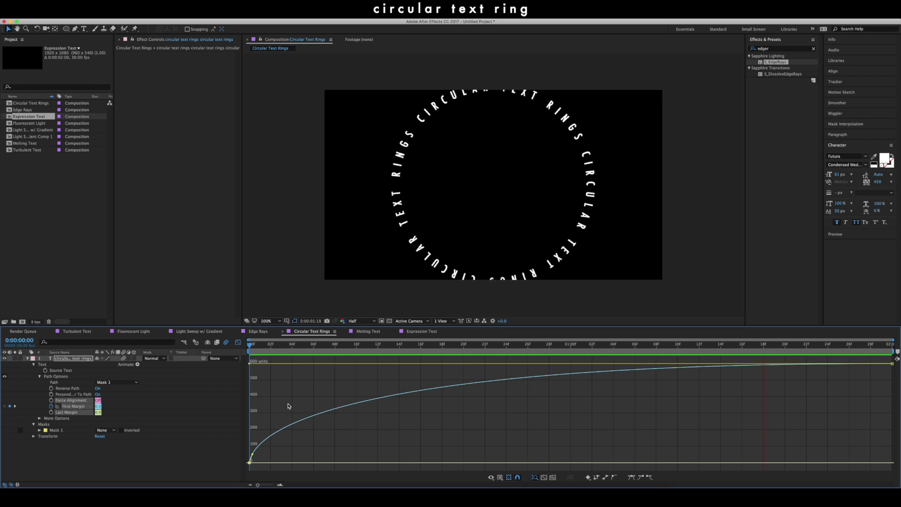
key("space")
key("shift+F3")
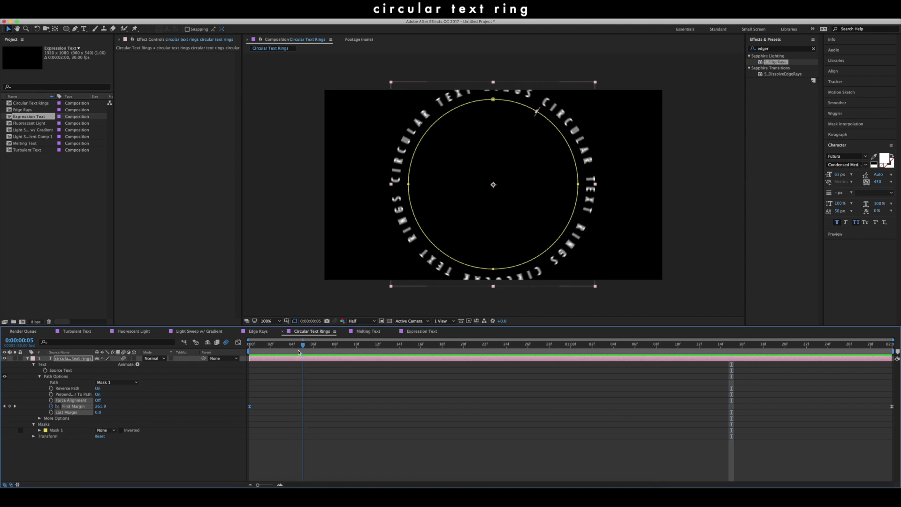
Step: Duplicate the text ring layer twice and scale the topmost copy to 155% as an outer ring
left_click(303, 349)
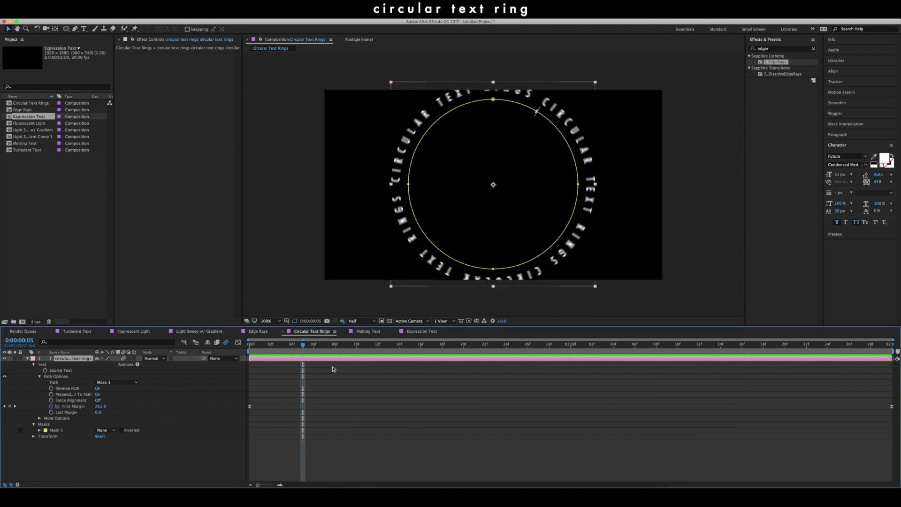
key("super+d")
key("super+d")
key("s")
left_click_drag(107, 365, 123, 364)
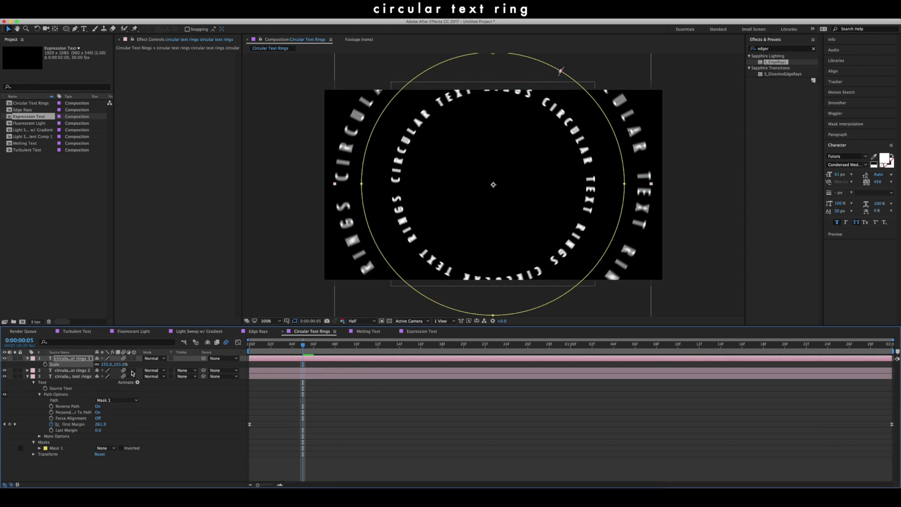
Step: Scale the bottom text ring layer to 58% as an inner ring and play back the three rings
left_click(266, 376)
key("s")
left_click_drag(112, 382, 92, 385)
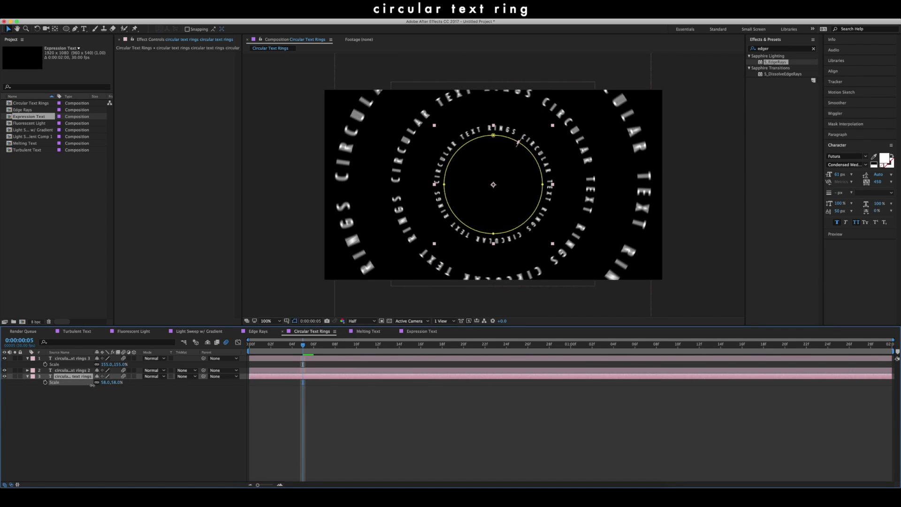
key("space")
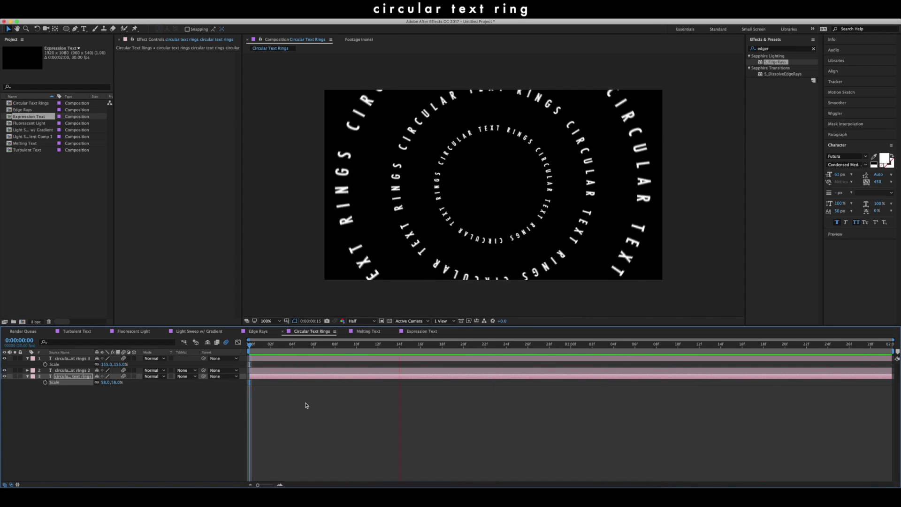
key("space")
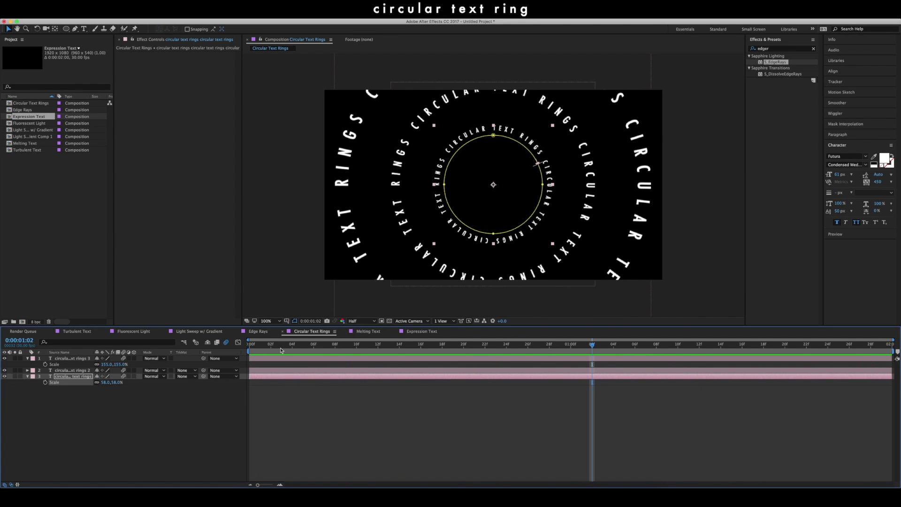
Step: Reverse the middle ring's rotation by keyframing First Margin at 107 on the first frame and about -476 at the end
key("Home")
left_click(265, 373)
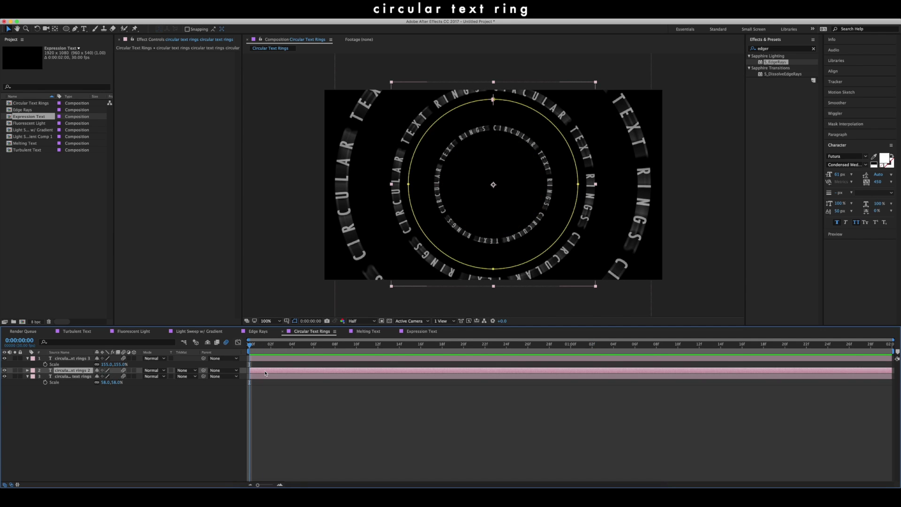
key("u")
left_click(250, 382)
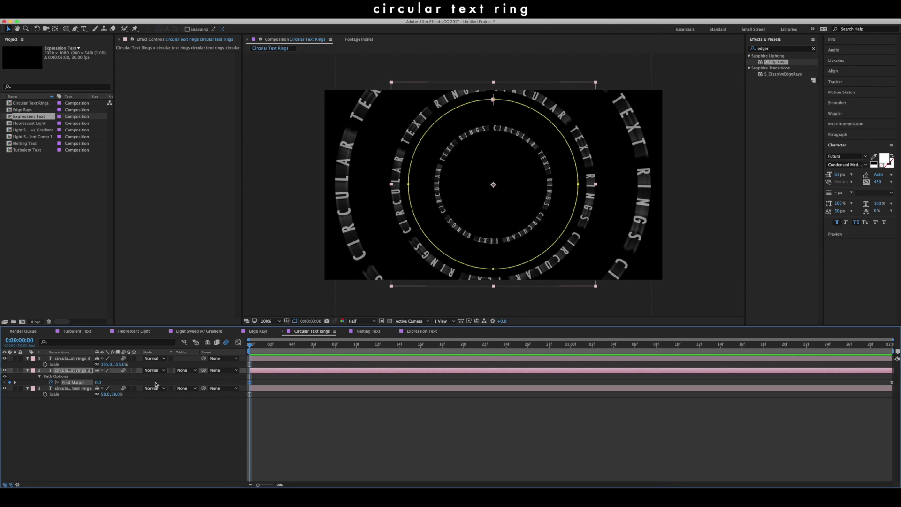
left_click_drag(98, 382, 148, 383)
left_click(16, 382)
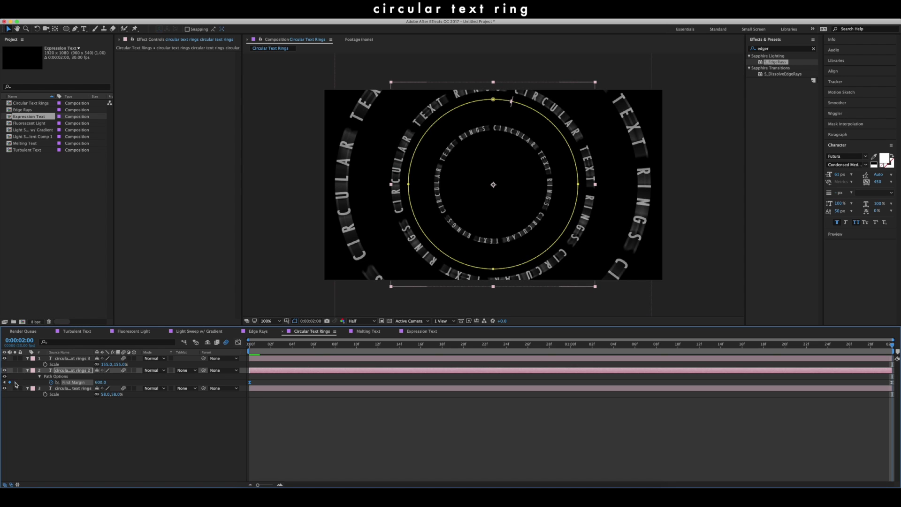
left_click_drag(573, 156, 422, 138)
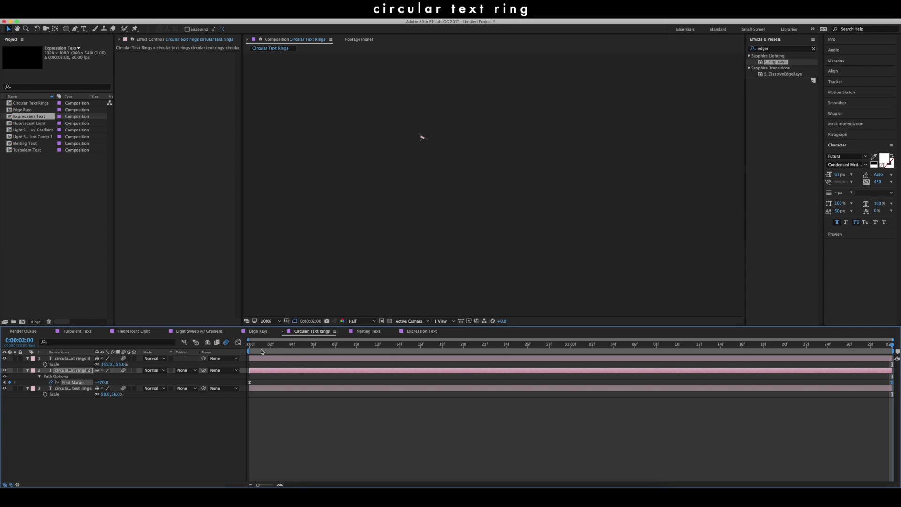
Step: Steepen the start of the middle ring's First Margin curve in the Graph Editor and play back the counter-rotating rings
key("space")
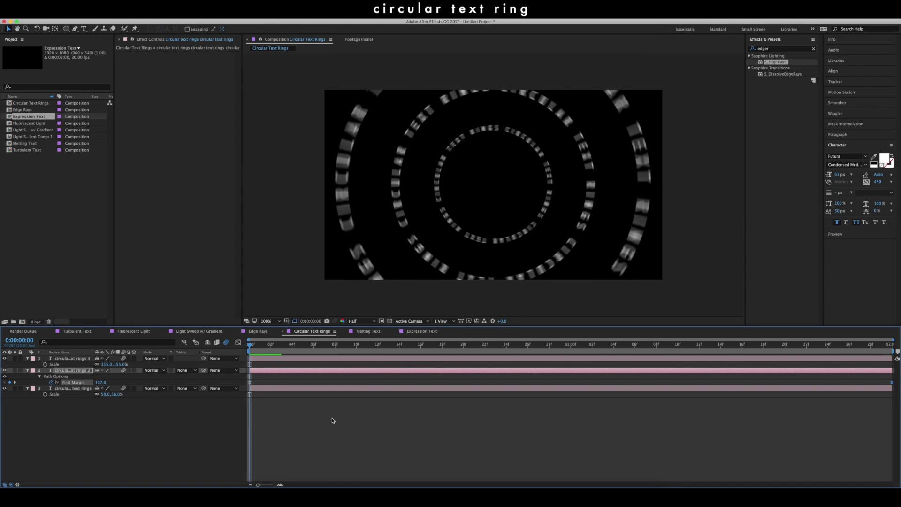
left_click(237, 343)
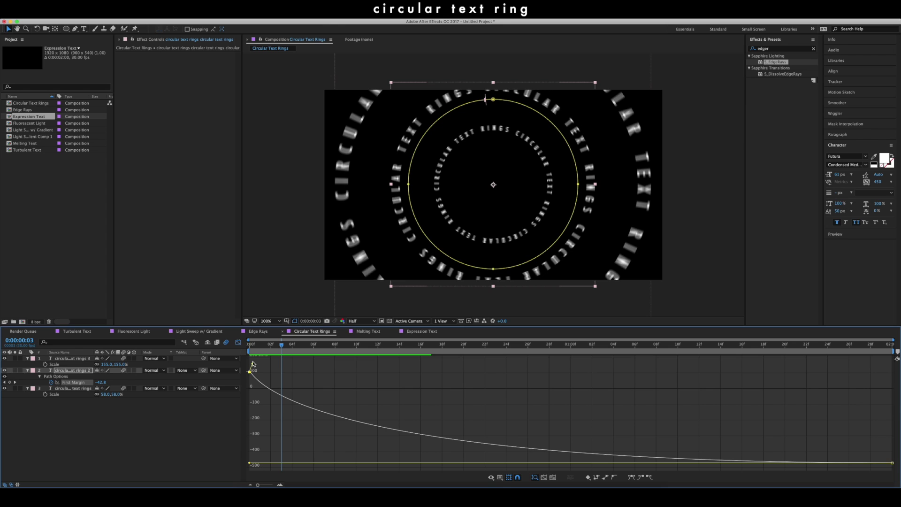
left_click_drag(252, 365, 243, 391)
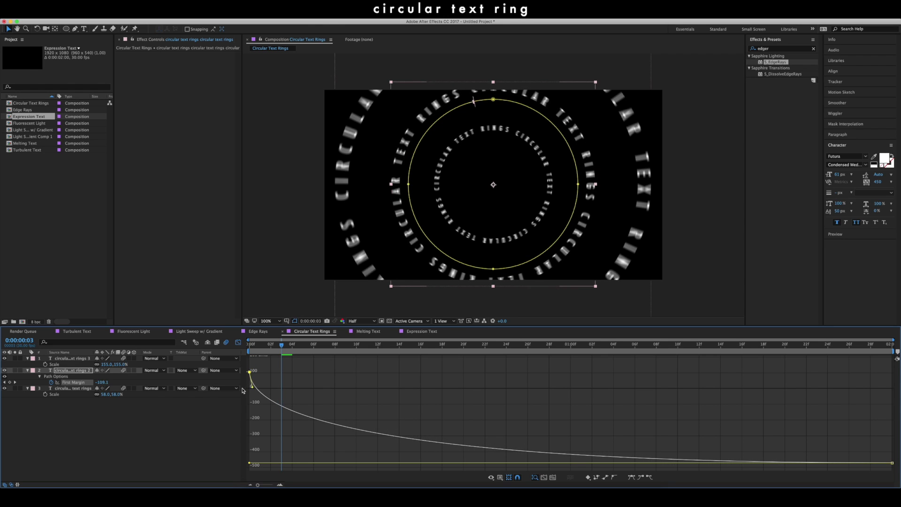
left_click(238, 344)
left_click_drag(300, 348, 250, 350)
key("space")
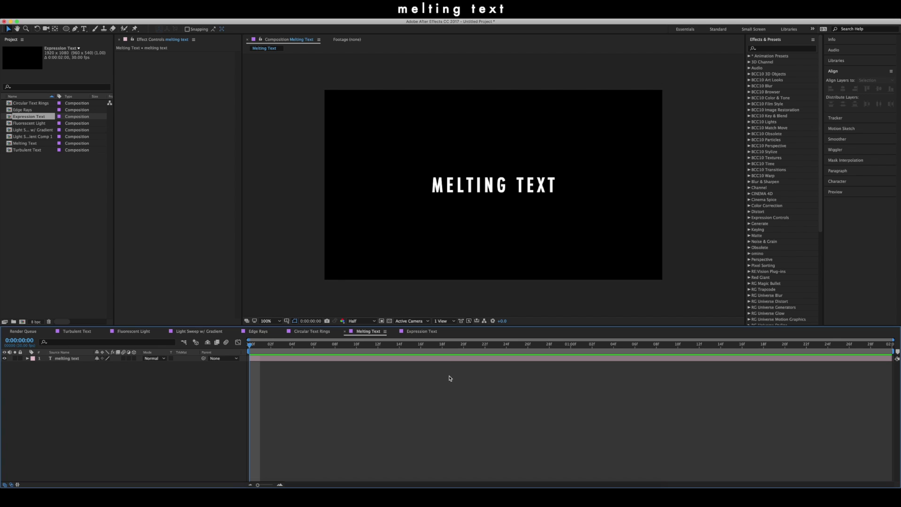
Step: In the Melting Text composition, pre-compose the text layer with all attributes moved and the duration matched to the layer
left_click(446, 360)
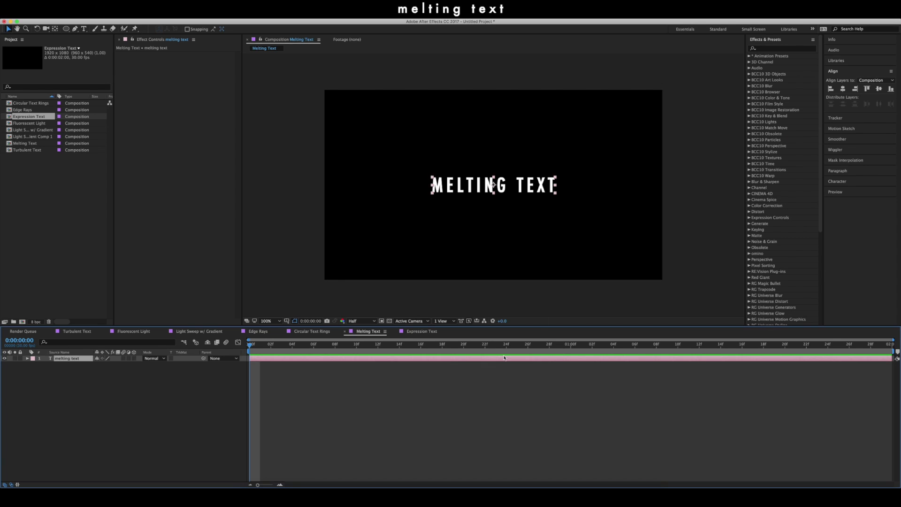
right_click(458, 360)
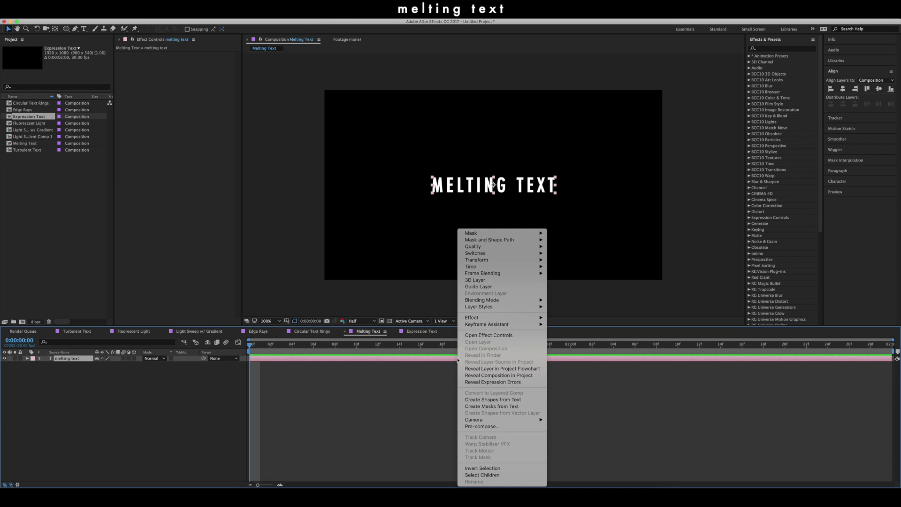
left_click(474, 426)
left_click(455, 233)
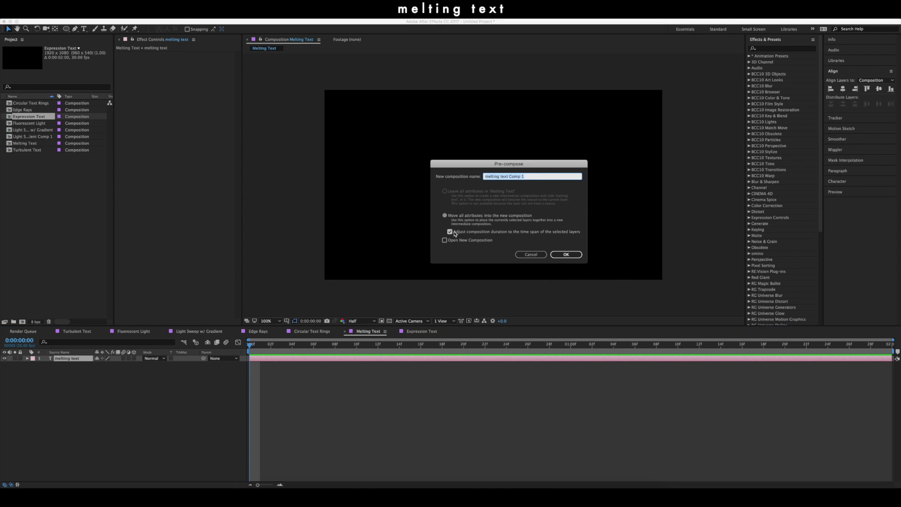
left_click(566, 255)
Step: Find the CC Scale Wipe effect and apply it to the pre-composed melting text layer
left_click(782, 48)
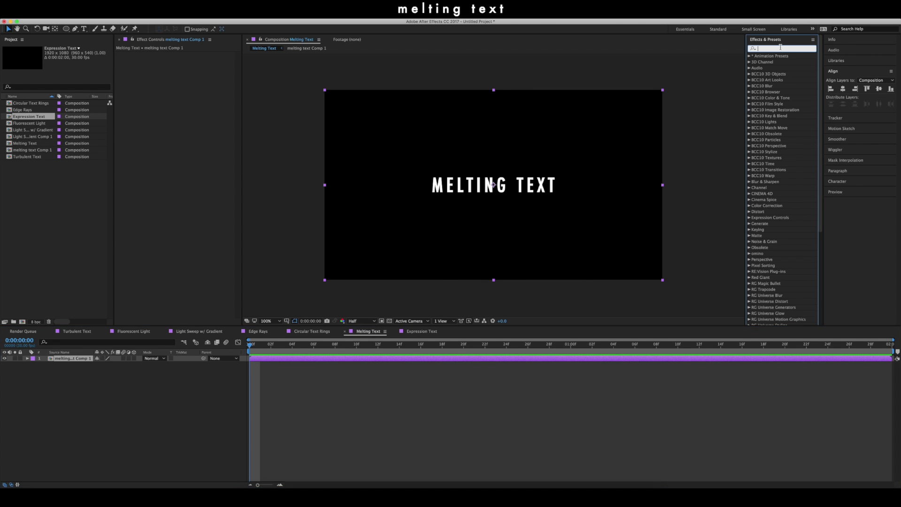
type("scale wi")
left_click_drag(778, 92, 489, 360)
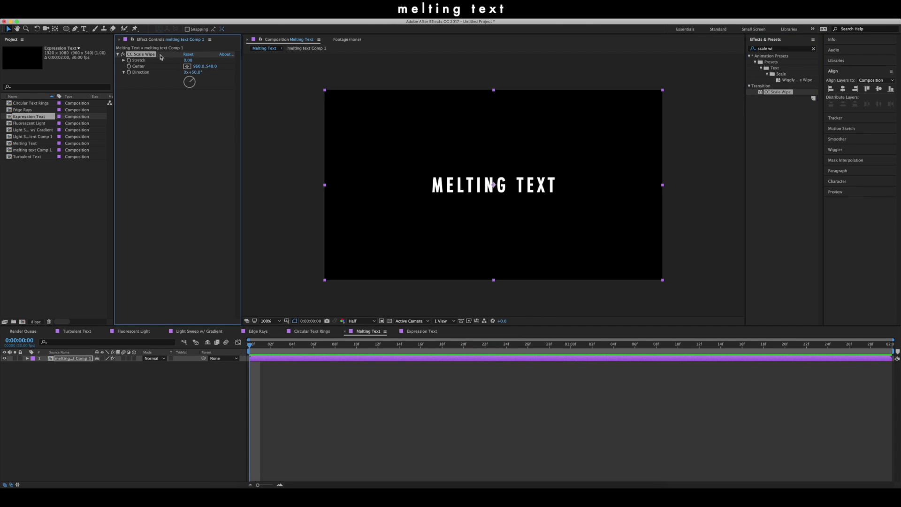
Step: Test the CC Scale Wipe stretch, reset Stretch to 0, and set Direction to 180° so it pulls downward
mouse_move(194, 63)
left_mouse_down()
mouse_move(202, 72)
mouse_move(187, 72)
mouse_move(197, 70)
left_mouse_up()
left_click(188, 60)
type("0")
key("Return")
left_click(200, 72)
type("180")
key("Return")
Step: Position the wipe's center at 960, 558 on the letters and set Stretch to 55 as a melting test
left_click_drag(190, 61, 276, 86)
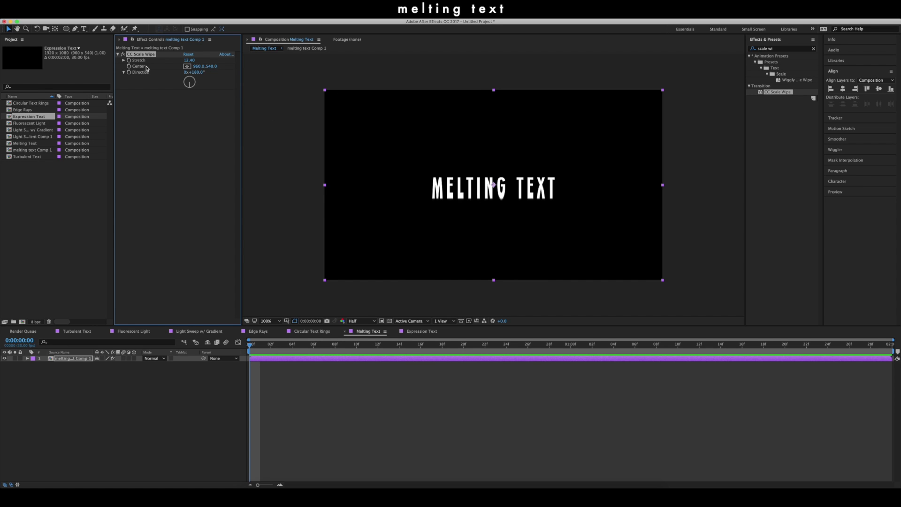
left_click_drag(494, 186, 493, 185)
mouse_move(189, 60)
left_mouse_down()
mouse_move(355, 73)
mouse_move(352, 82)
mouse_move(284, 88)
mouse_move(426, 96)
left_mouse_up()
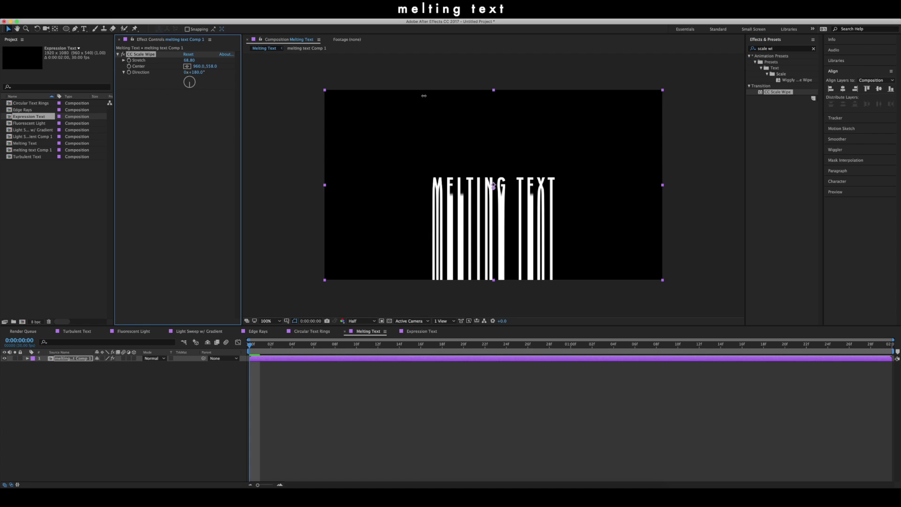
left_click_drag(424, 96, 384, 104)
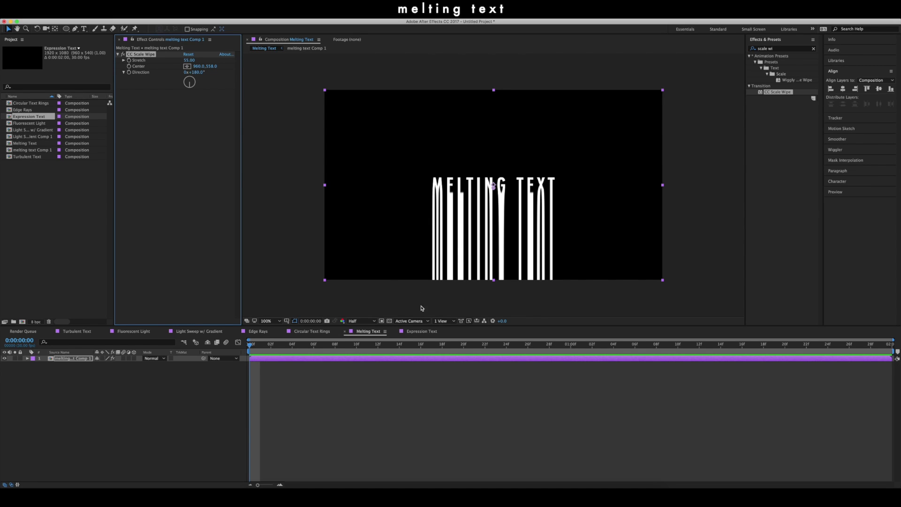
Step: Move the text higher inside the pre-composition, and in Melting Text reposition the wipe's center on the letters at 970, 284
double_click(418, 360)
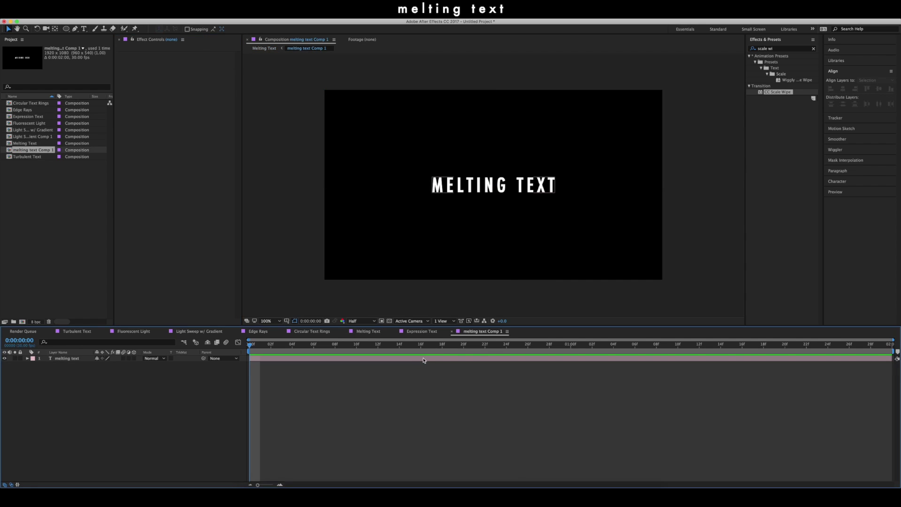
left_click_drag(498, 189, 509, 138)
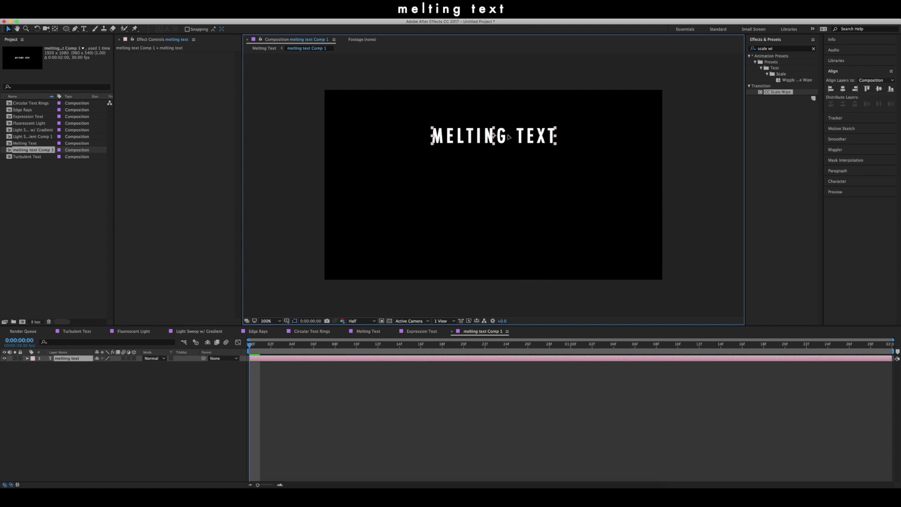
left_click(368, 331)
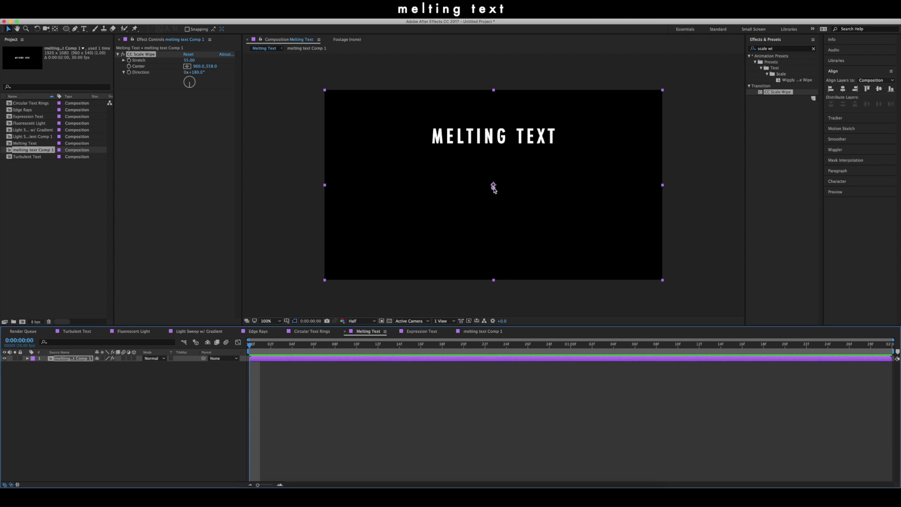
left_click_drag(494, 187, 497, 141)
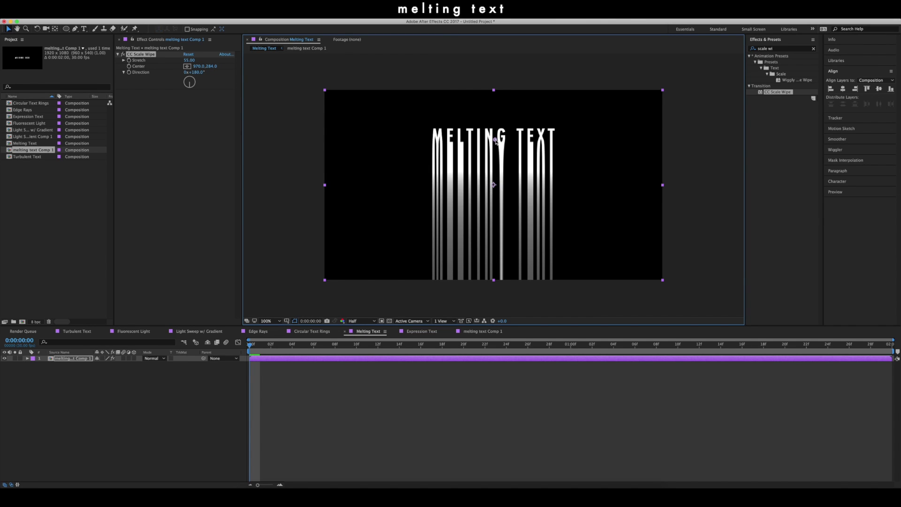
Step: Keyframe the CC Scale Wipe Stretch from 0 at the first frame to 61 at 0:00:01:29
mouse_move(189, 61)
left_mouse_down()
mouse_move(180, 65)
mouse_move(206, 64)
left_mouse_up()
left_click(190, 60)
type("0")
key("Return")
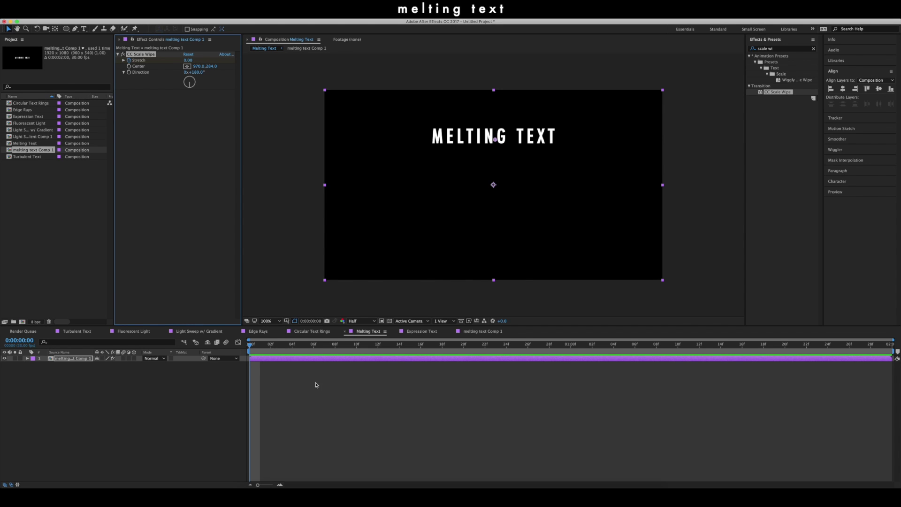
key("u")
key("End")
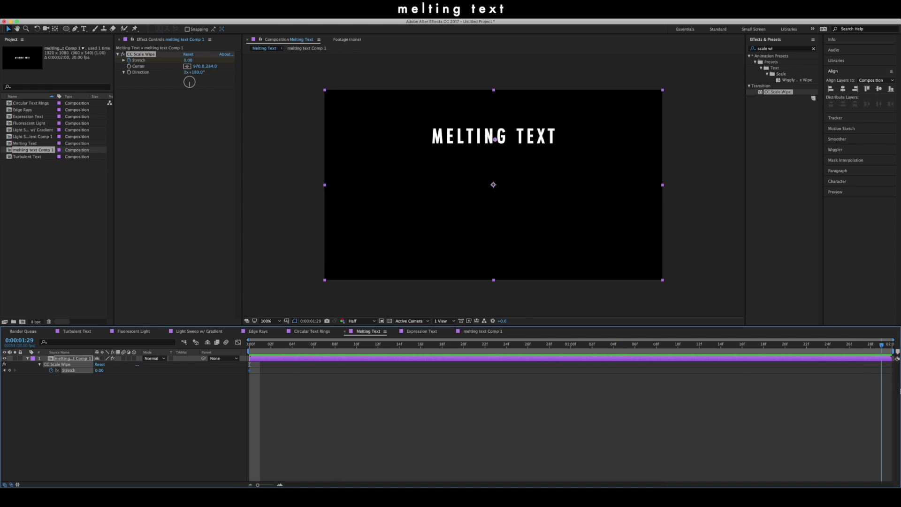
left_click_drag(188, 60, 437, 94)
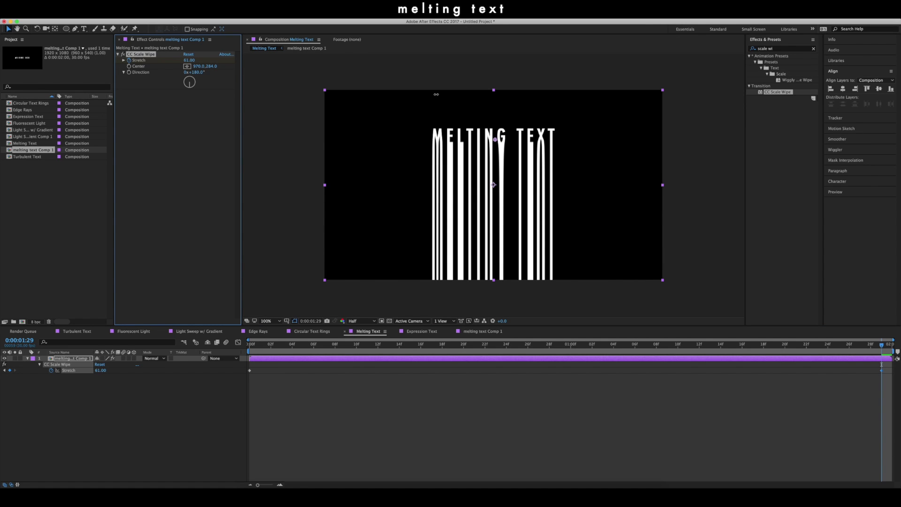
Step: Apply Easy Ease to both Stretch keyframes
left_click_drag(889, 368, 215, 407)
right_click(249, 370)
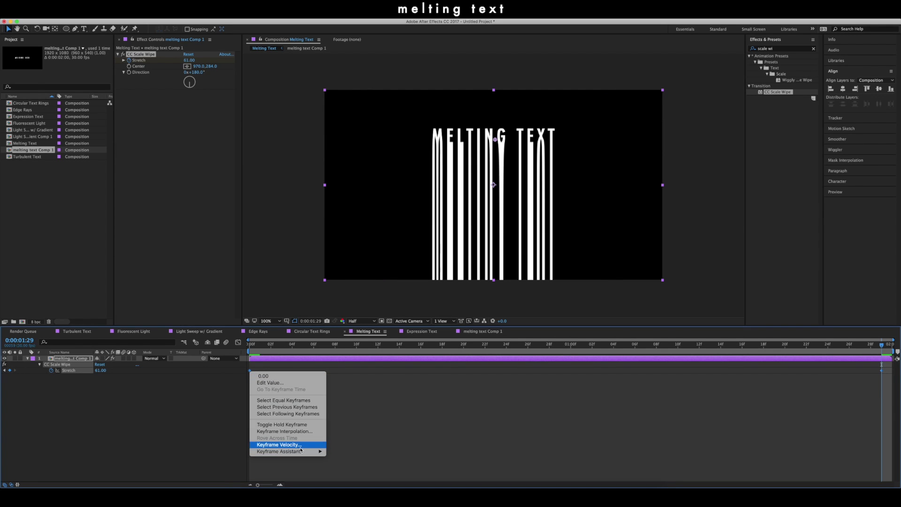
mouse_move(289, 451)
left_click(343, 443)
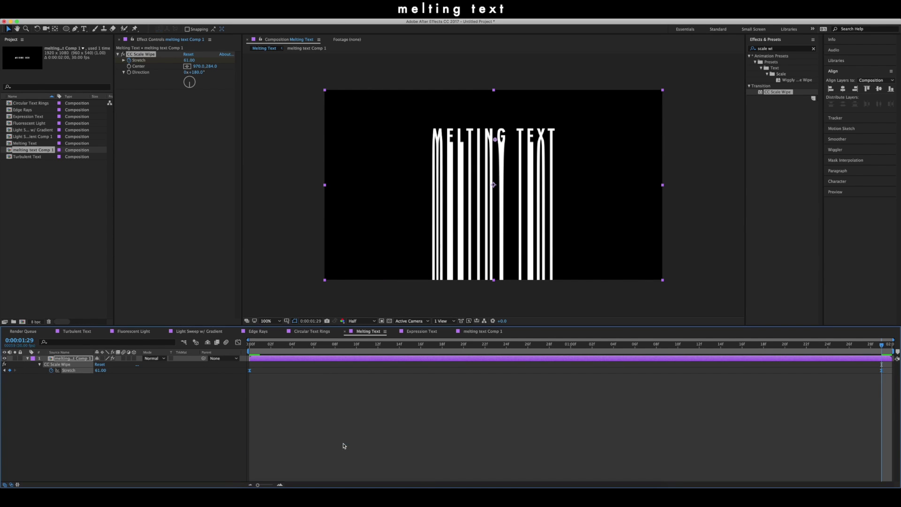
Step: Reshape the Stretch value graph in the Graph Editor to rise quickly at the start and ease out slowly
left_click(238, 343)
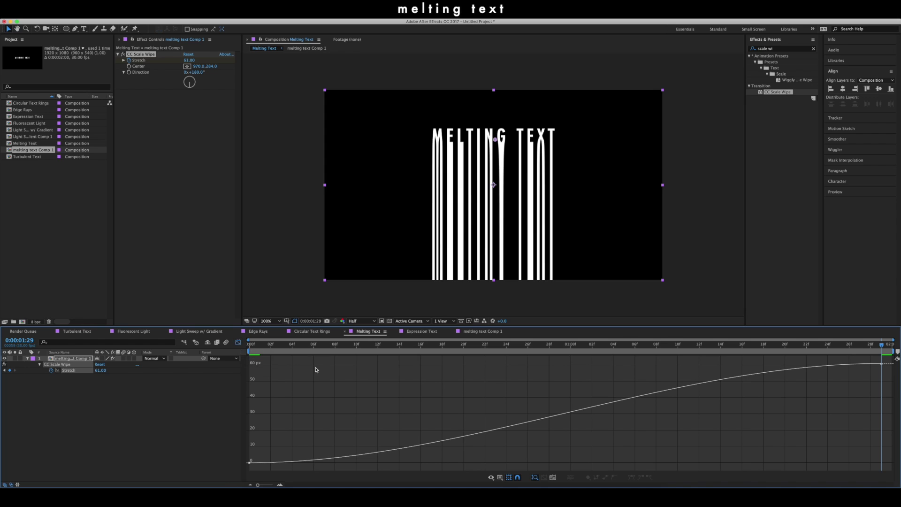
left_click(823, 369)
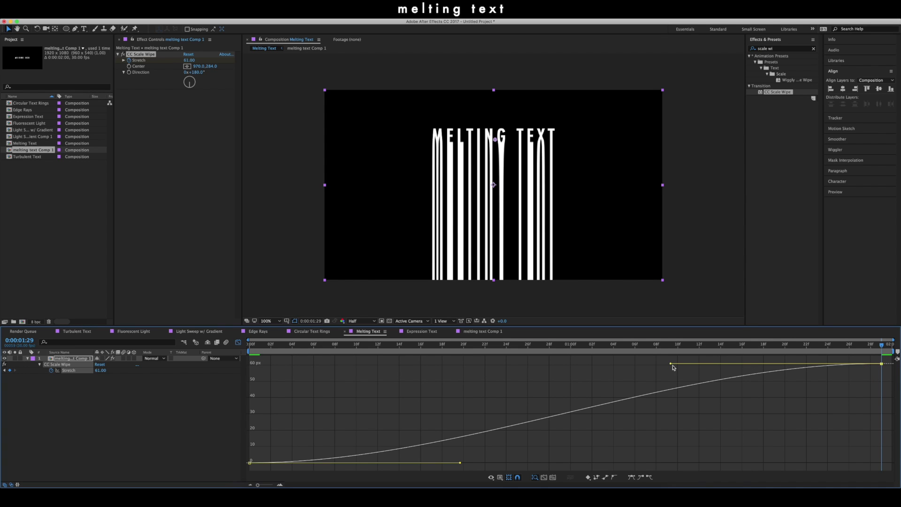
left_click_drag(634, 369, 448, 373)
left_click_drag(464, 465, 387, 411)
left_click_drag(440, 364, 360, 363)
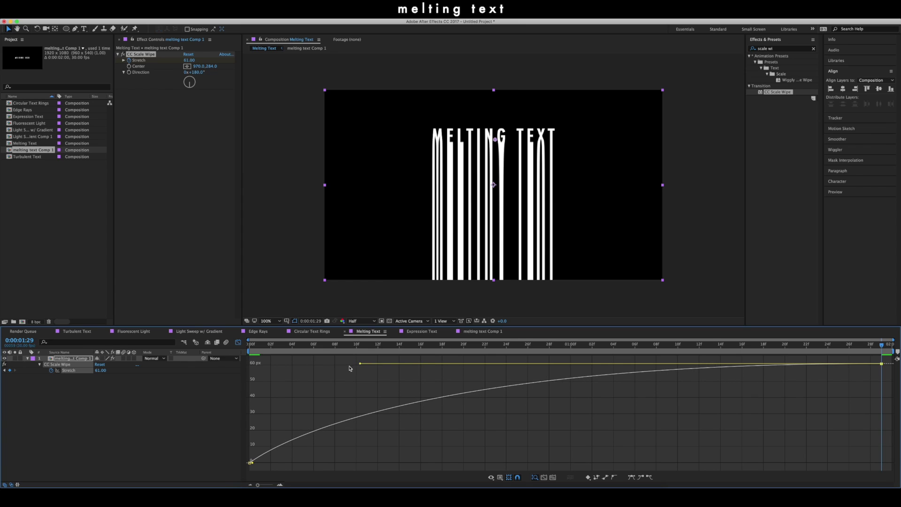
Step: Enable motion blur for the composition and the pre-composed layer, and play back the melting text from the start
left_click(227, 343)
left_click(124, 358)
left_click_drag(256, 348, 238, 351)
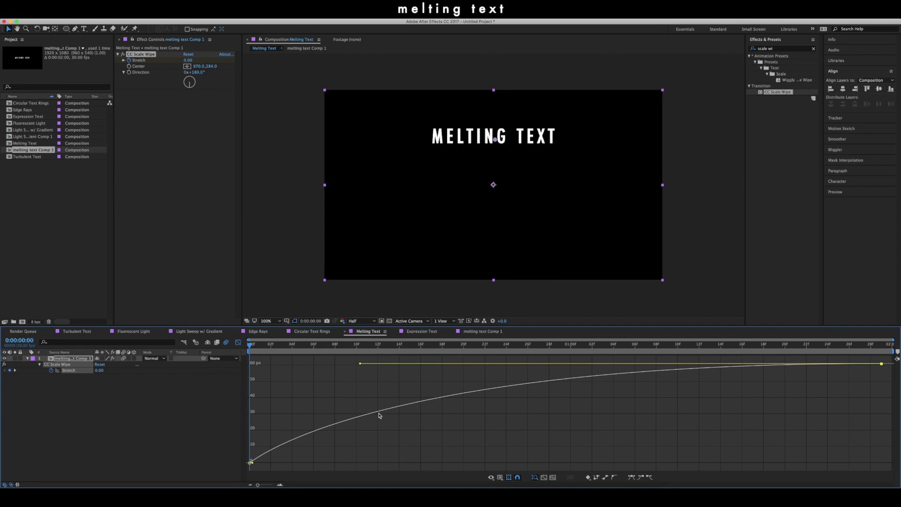
key("space")
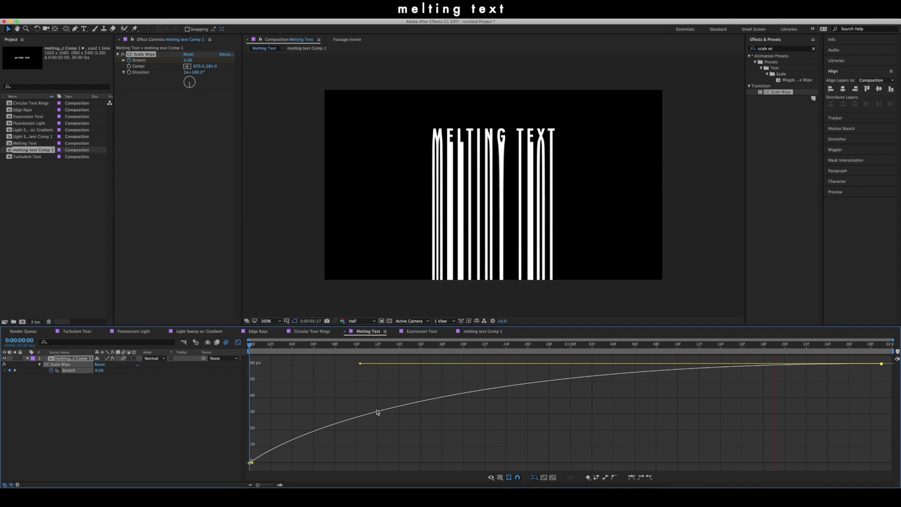
Step: Steepen the start of the CC Scale Wipe Stretch curve, leave the Graph Editor, and scrub through the melting motion
left_click_drag(302, 361, 261, 397)
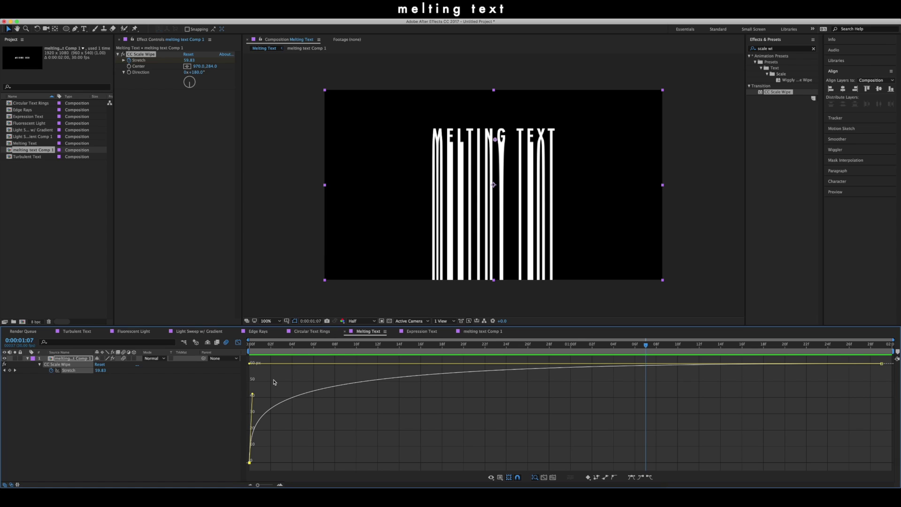
left_click(241, 344)
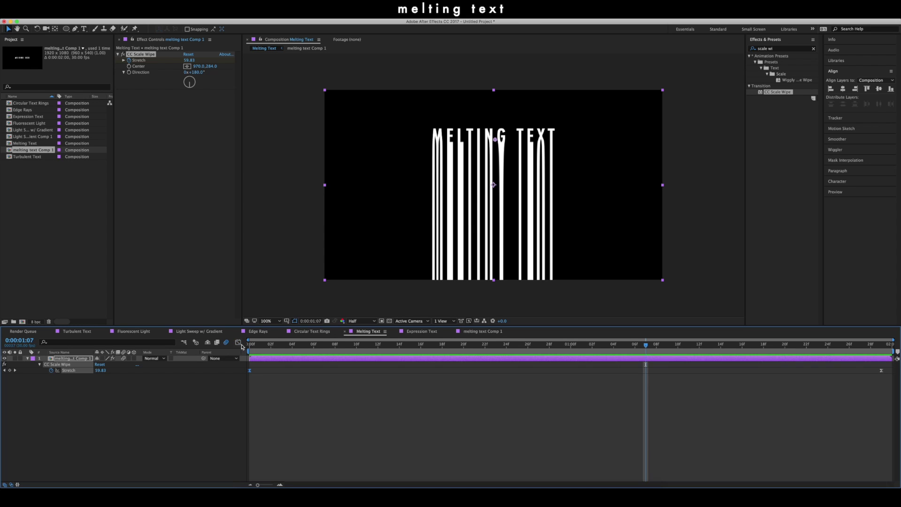
left_click_drag(261, 348, 498, 367)
Step: Pre-compose the melting text Comp 1 layer as melting text Comp 2, moving all attributes into the new composition
left_click(482, 359)
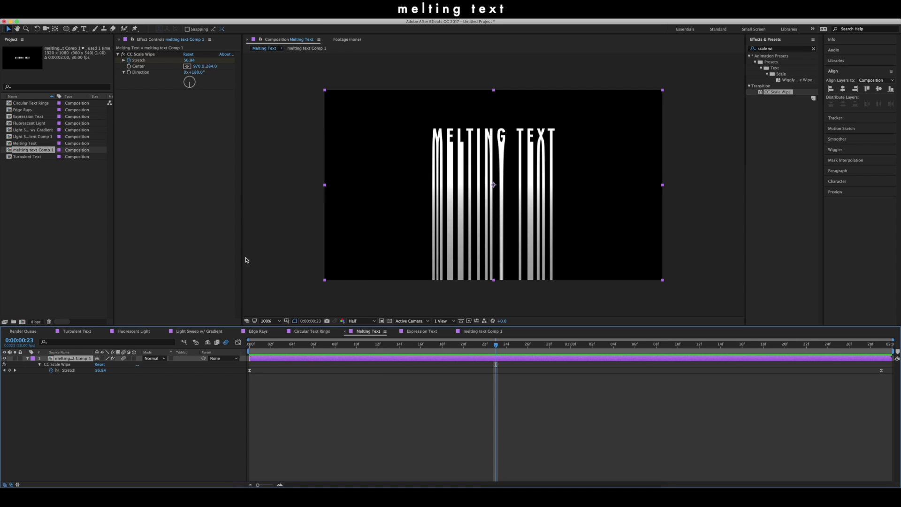
right_click(375, 360)
left_click(399, 426)
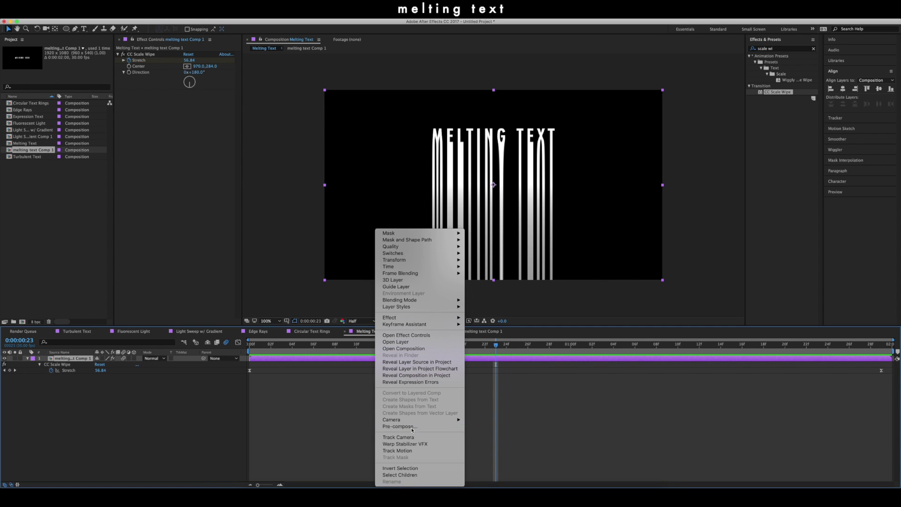
left_click(459, 219)
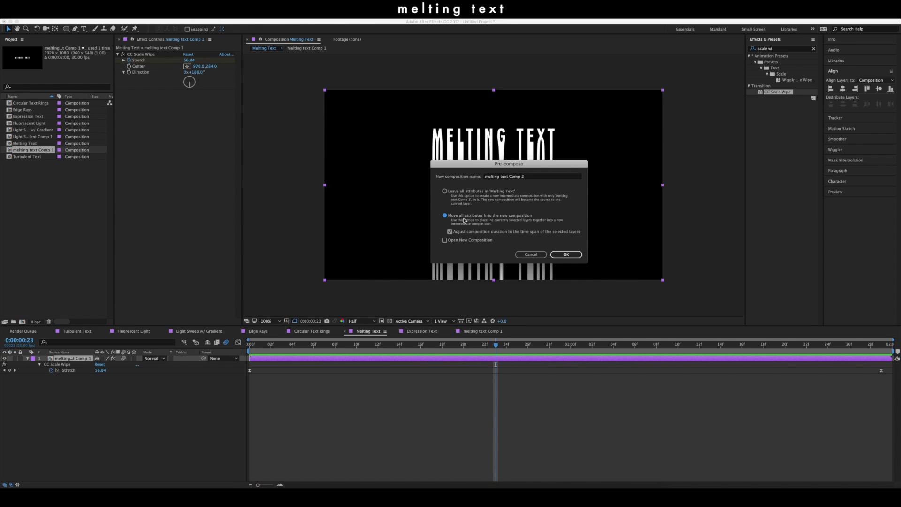
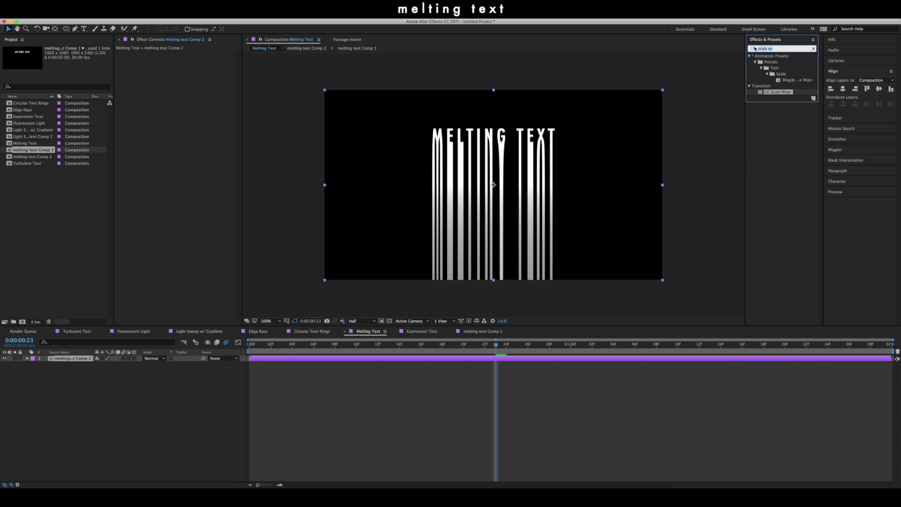
Step: Apply the Liquify effect to the melting text Comp 2 layer and expand its Warp Tool Options
type("liqui")
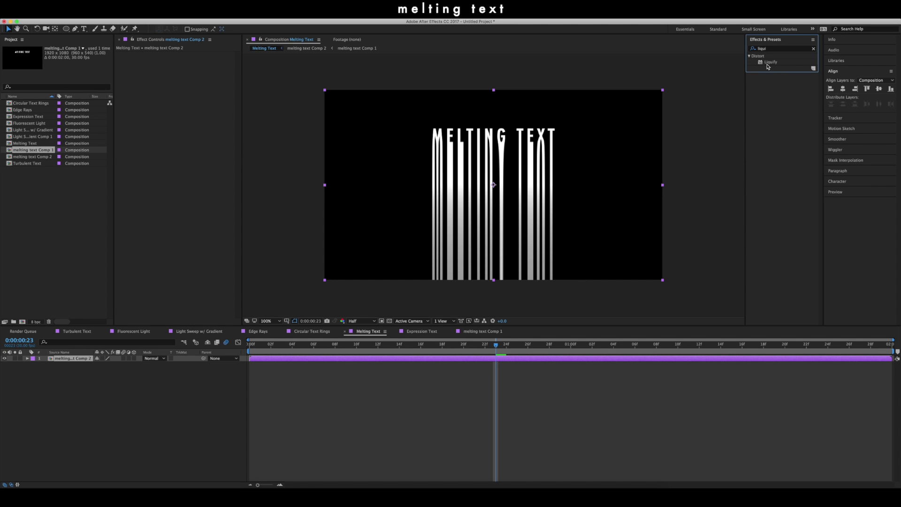
mouse_move(778, 65)
left_mouse_down()
mouse_move(615, 252)
mouse_move(489, 359)
left_mouse_up()
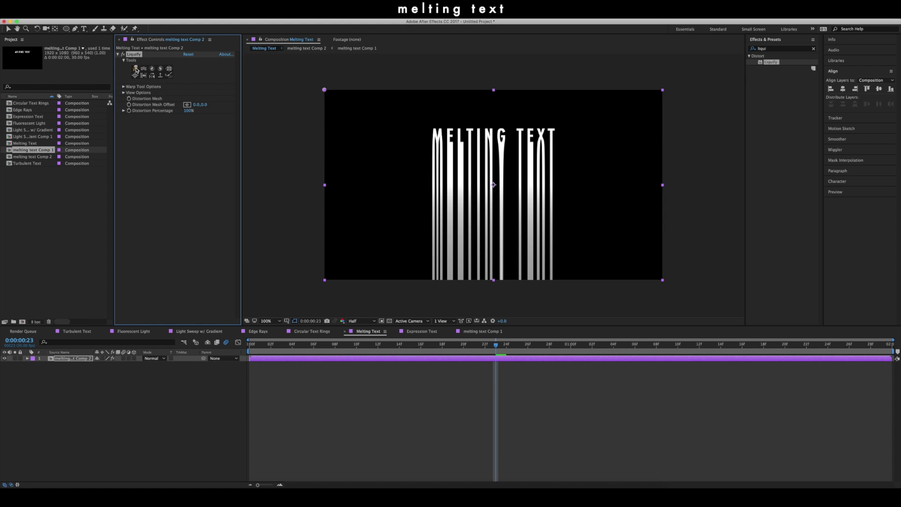
left_click(123, 87)
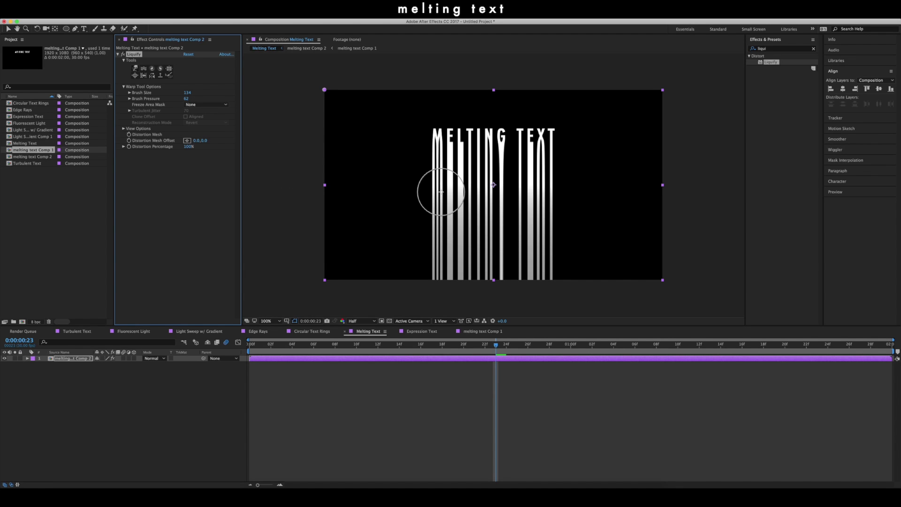
Step: Warp the streaks below the lettering into waves using a 134 brush at pressure 62, and narrow their lower ends with a larger brush
mouse_move(418, 193)
left_mouse_down()
mouse_move(559, 219)
mouse_move(473, 261)
mouse_move(507, 274)
left_mouse_up()
mouse_move(589, 286)
left_mouse_down()
mouse_move(499, 318)
mouse_move(541, 274)
mouse_move(564, 205)
mouse_move(468, 224)
mouse_move(544, 233)
mouse_move(574, 212)
mouse_move(570, 234)
mouse_move(559, 208)
mouse_move(566, 184)
mouse_move(551, 179)
mouse_move(524, 191)
mouse_move(551, 191)
mouse_move(563, 259)
mouse_move(578, 266)
mouse_move(485, 298)
left_mouse_up()
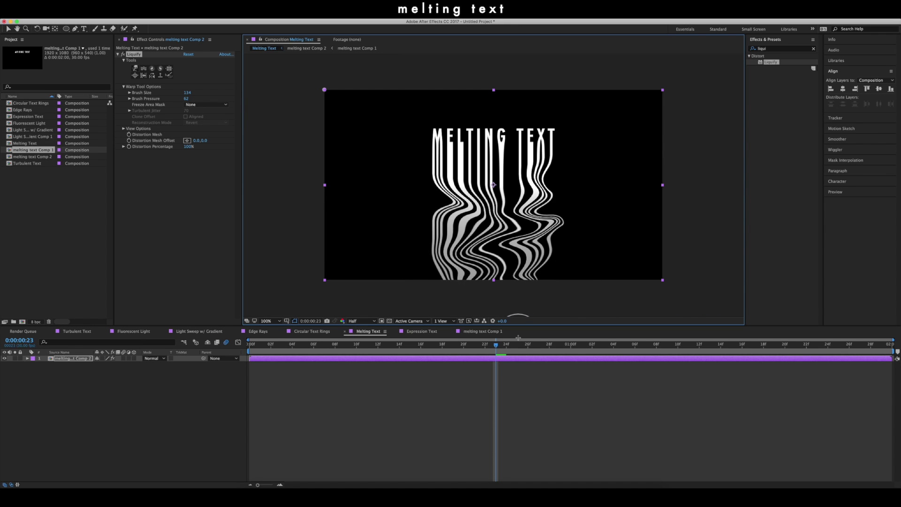
mouse_move(187, 95)
left_mouse_down()
mouse_move(220, 95)
mouse_move(209, 95)
left_mouse_up()
mouse_move(505, 269)
left_mouse_down()
mouse_move(491, 265)
mouse_move(551, 225)
mouse_move(483, 244)
mouse_move(445, 236)
mouse_move(459, 242)
mouse_move(457, 283)
mouse_move(535, 281)
mouse_move(454, 284)
mouse_move(475, 283)
left_mouse_up()
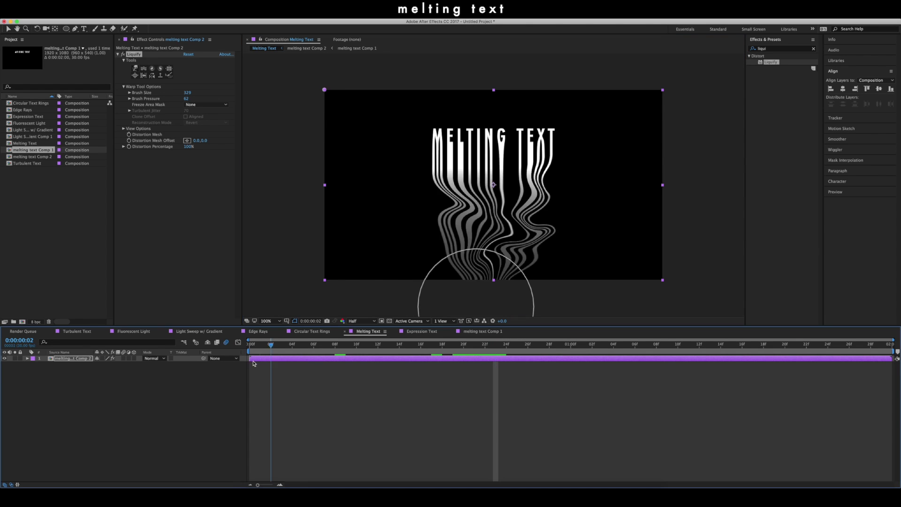
Step: Play back the liquified text from the first frame and inspect the layer inside melting text Comp 2
key("Home")
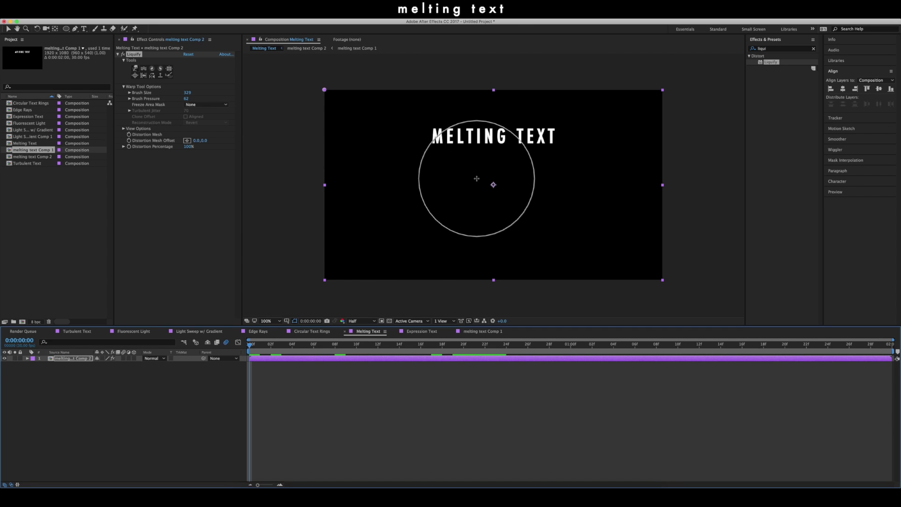
key("v")
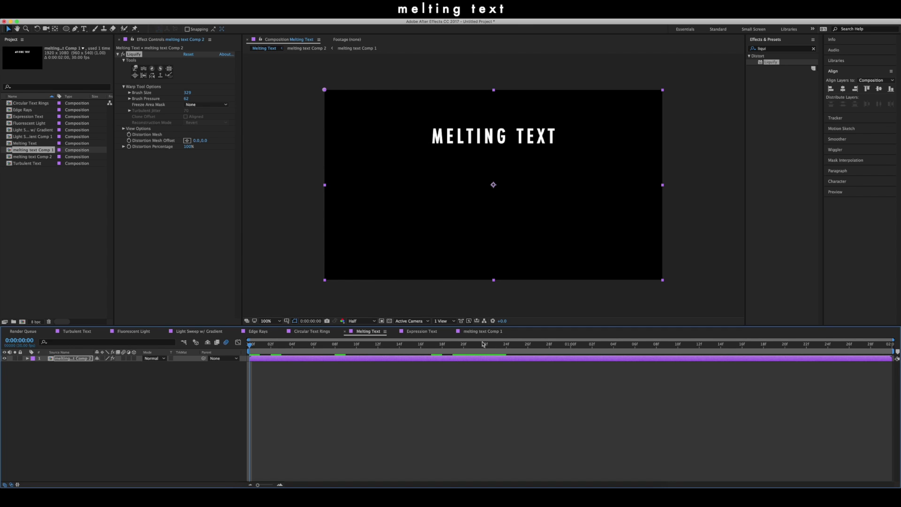
key("space")
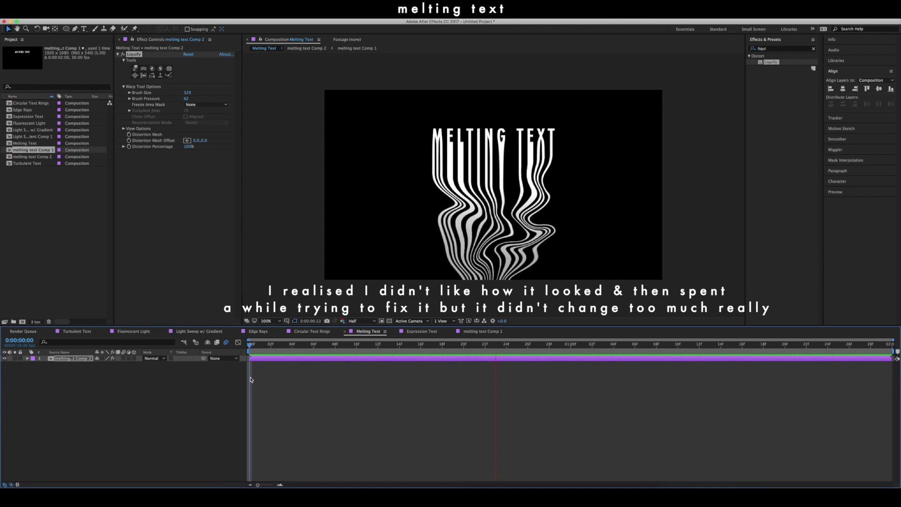
double_click(388, 359)
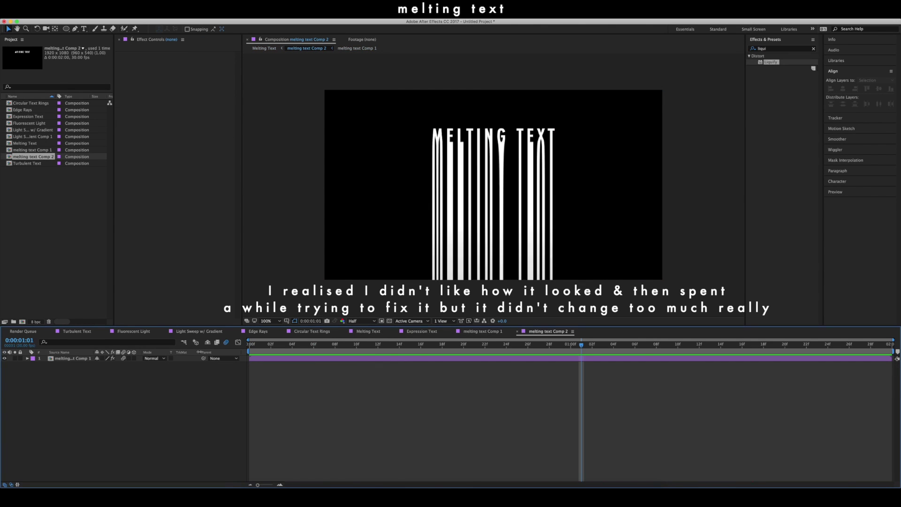
left_click(70, 358)
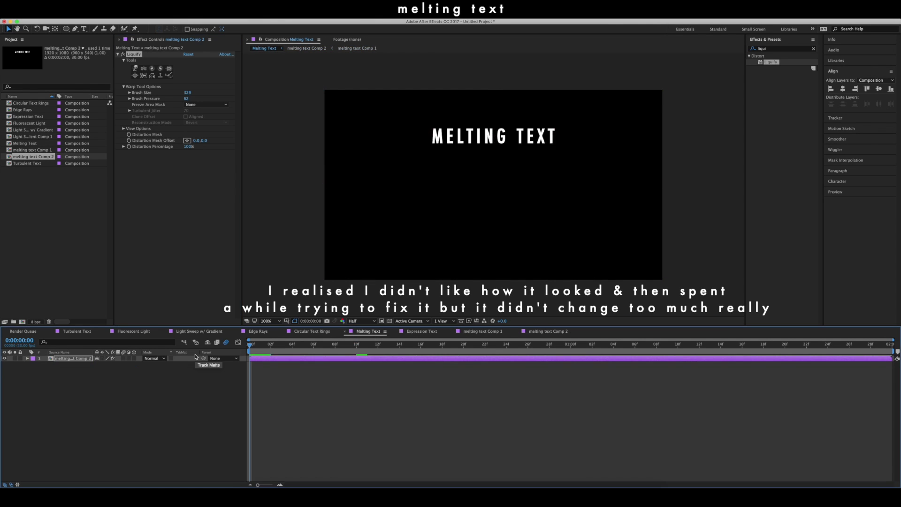
key("space")
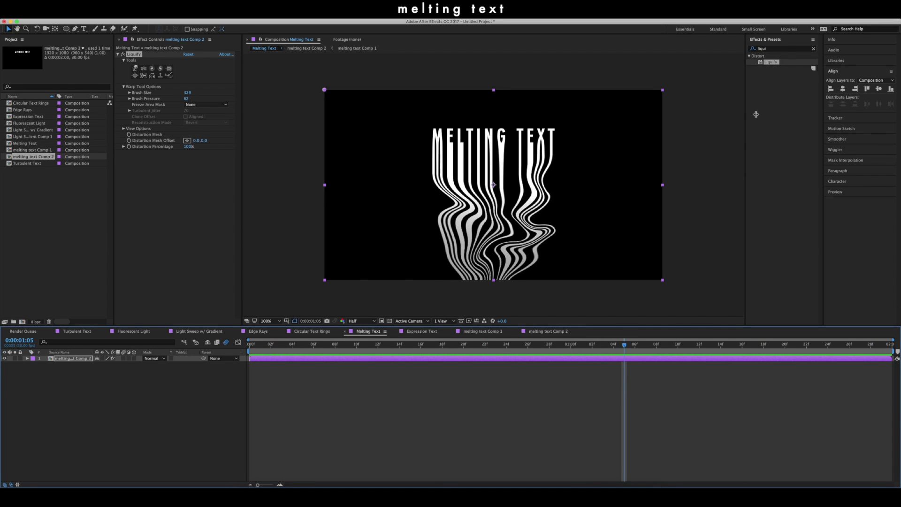
Step: Apply Turbulent Displace to the melting text Comp 2 layer with Amount 10 and Size 118
type("turbu")
left_click(791, 93)
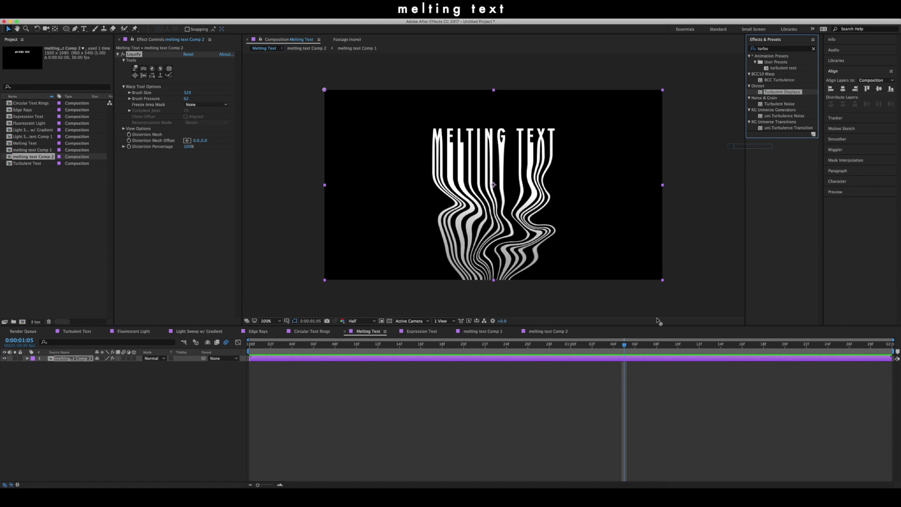
left_click_drag(641, 360, 642, 360)
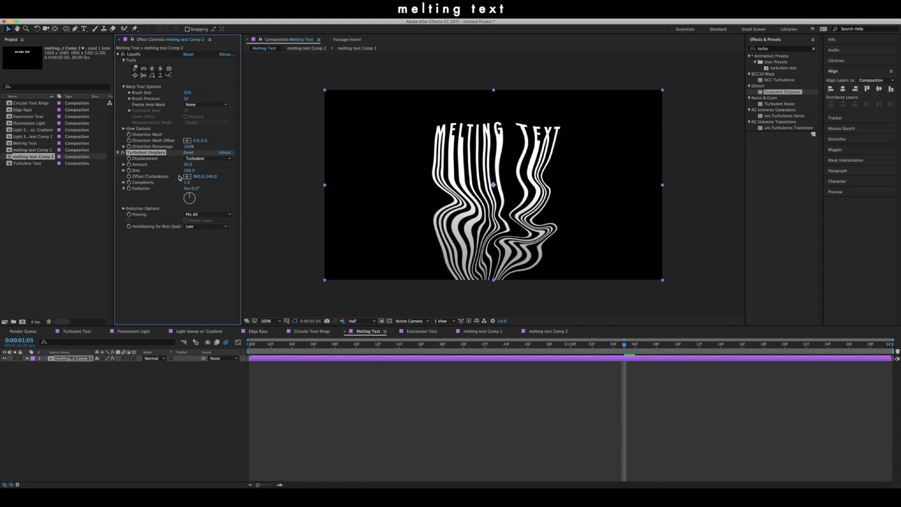
mouse_move(187, 164)
left_mouse_down()
mouse_move(175, 165)
mouse_move(191, 165)
left_mouse_up()
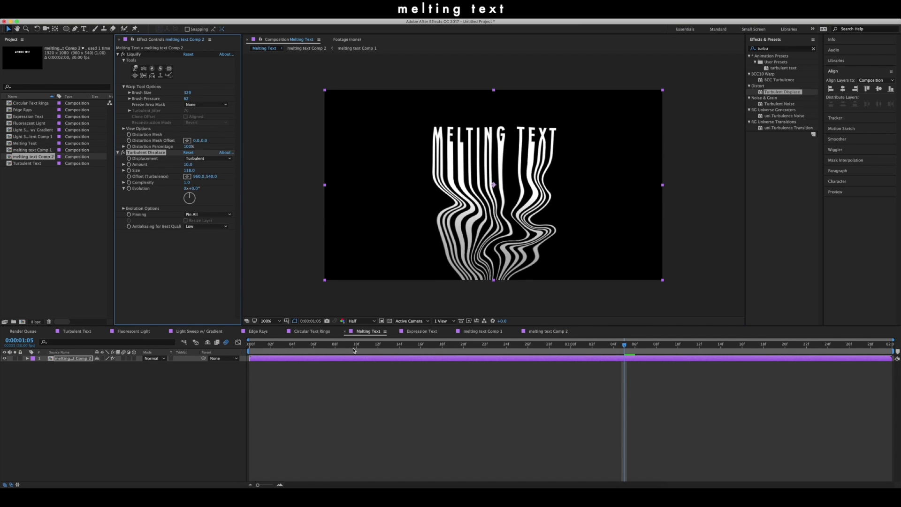
Step: Keyframe the Turbulent Displace Evolution from 0° at the first frame to 226° at 0:00:01:29
left_click_drag(354, 350, 238, 341)
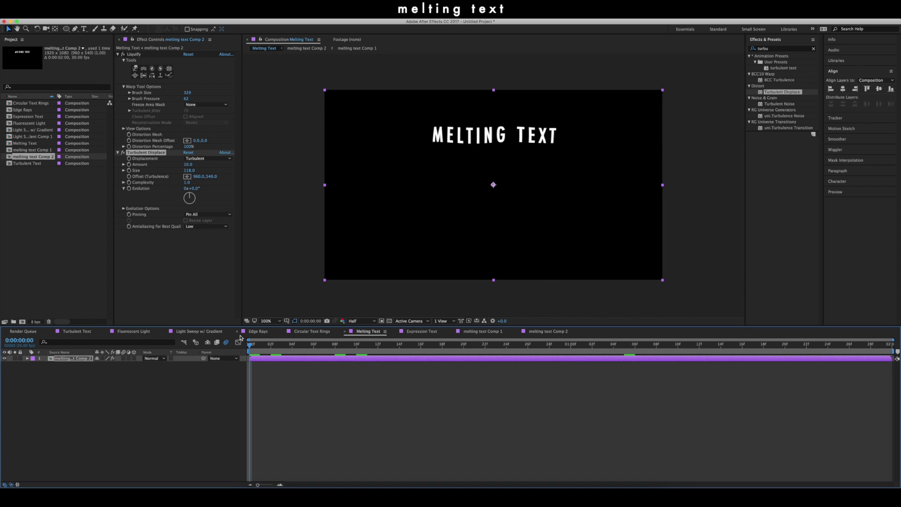
left_click(128, 189)
key("space")
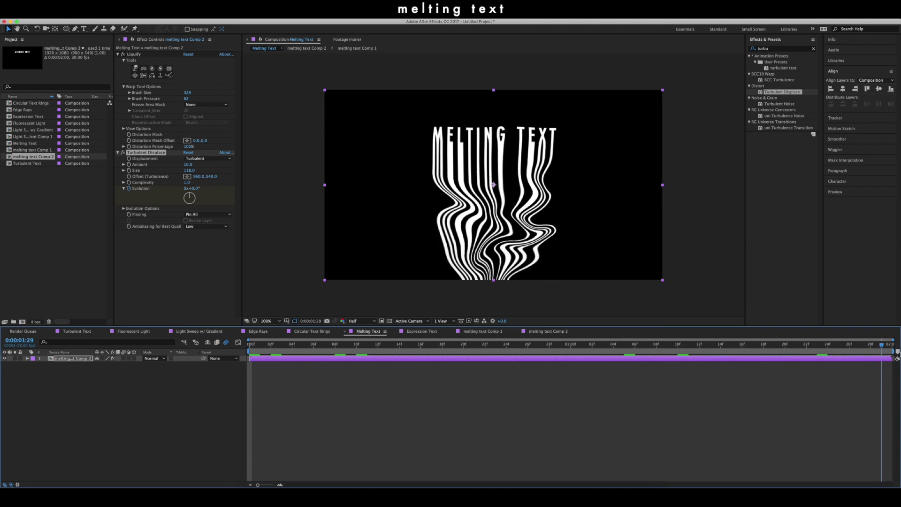
left_click_drag(194, 201, 184, 205)
key("u")
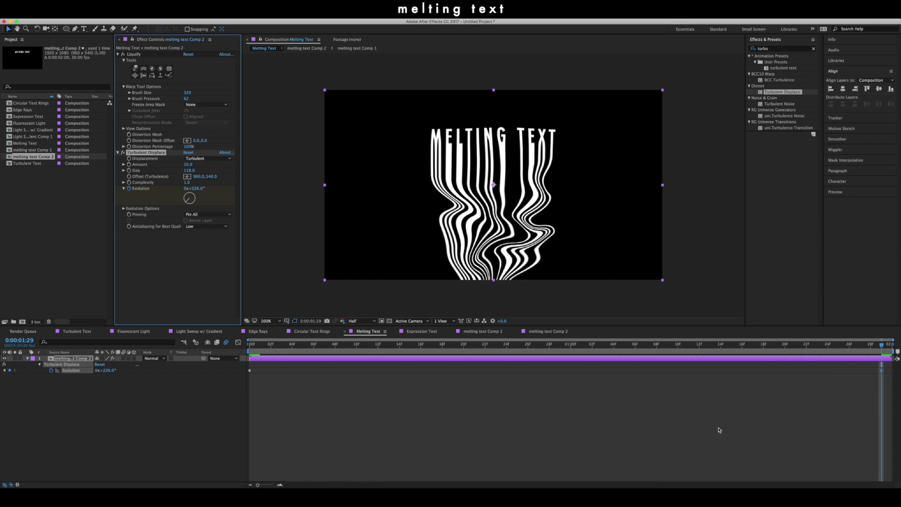
Step: Move the last Evolution keyframe to the composition's end, apply Easy Ease to both keyframes, and play back the animation
left_click_drag(881, 370, 892, 370)
left_click_drag(894, 366, 233, 388)
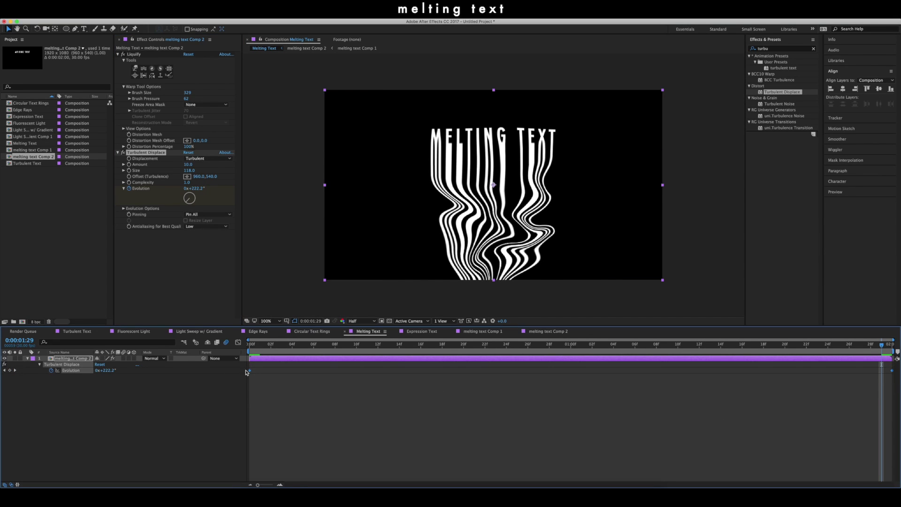
right_click(251, 371)
mouse_move(294, 452)
left_click(347, 442)
key("Home")
left_click(291, 386)
key("space")
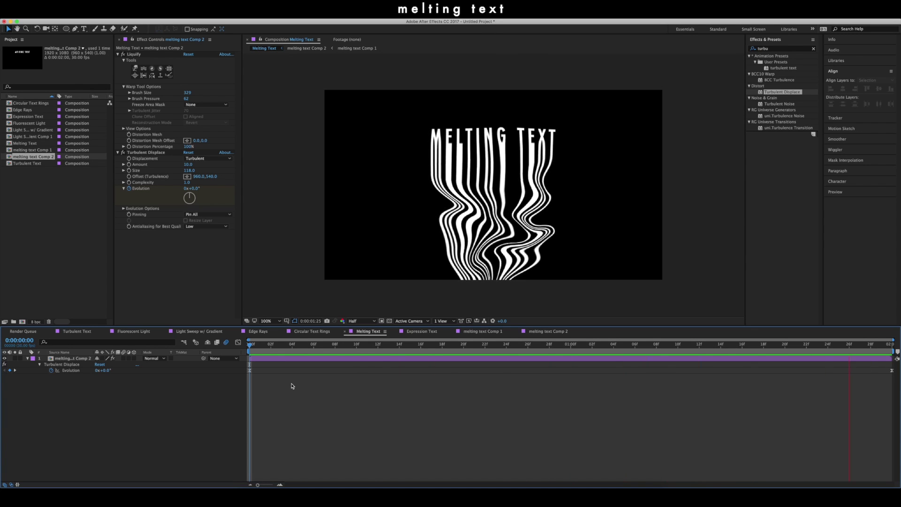
key("space")
Step: Pre-compose the melting text Comp 2 layer as melting text Comp 3, moving all attributes into it
left_click(375, 364)
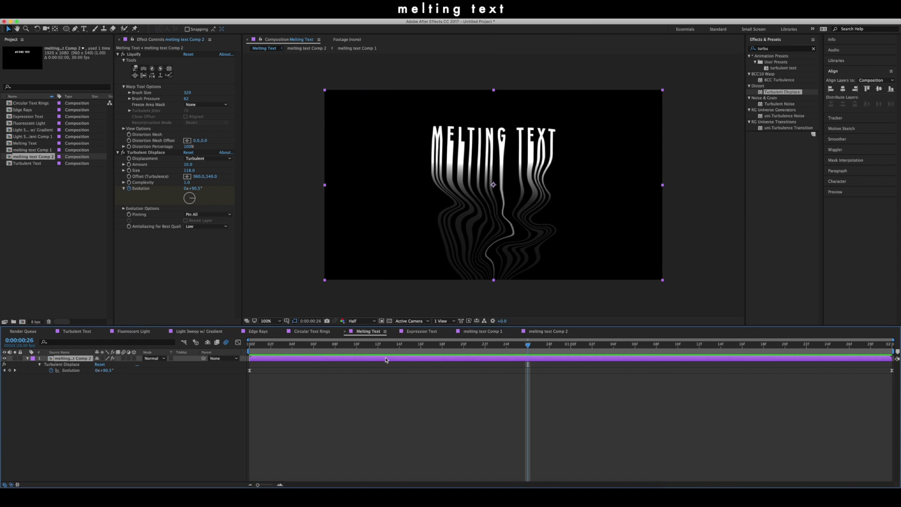
right_click(382, 364)
left_click(409, 426)
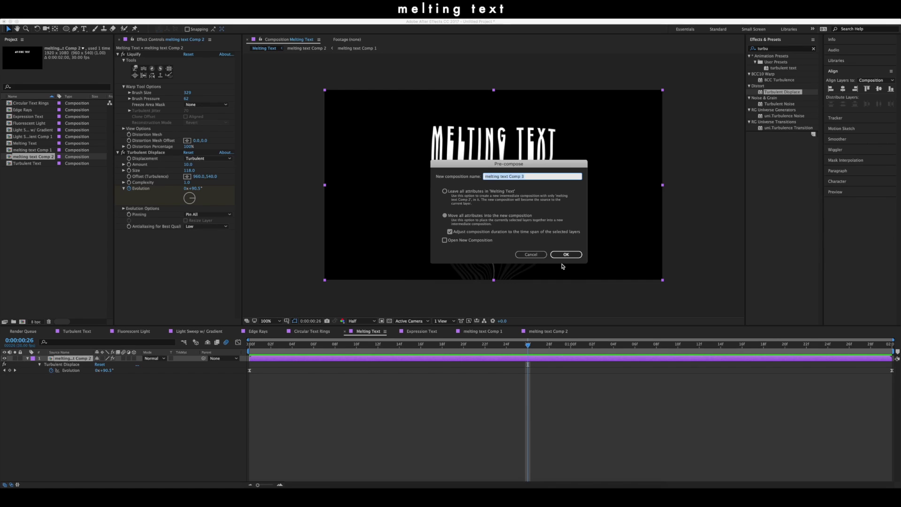
left_click(565, 255)
key("space")
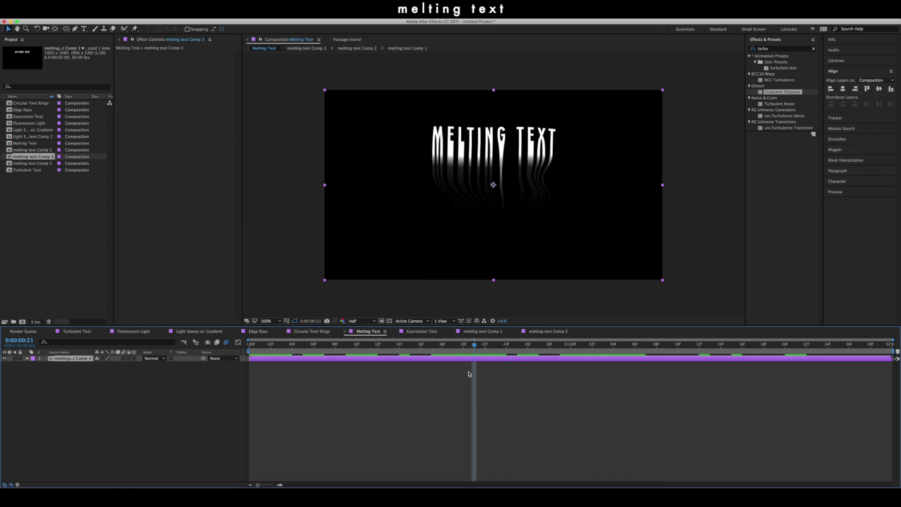
Step: Apply S_WarpChroma to the melting text Comp 3 layer, set From Z Dist to 1.030, and preview the colour fringing
left_click_drag(473, 353, 569, 355)
double_click(782, 48)
type("chroma")
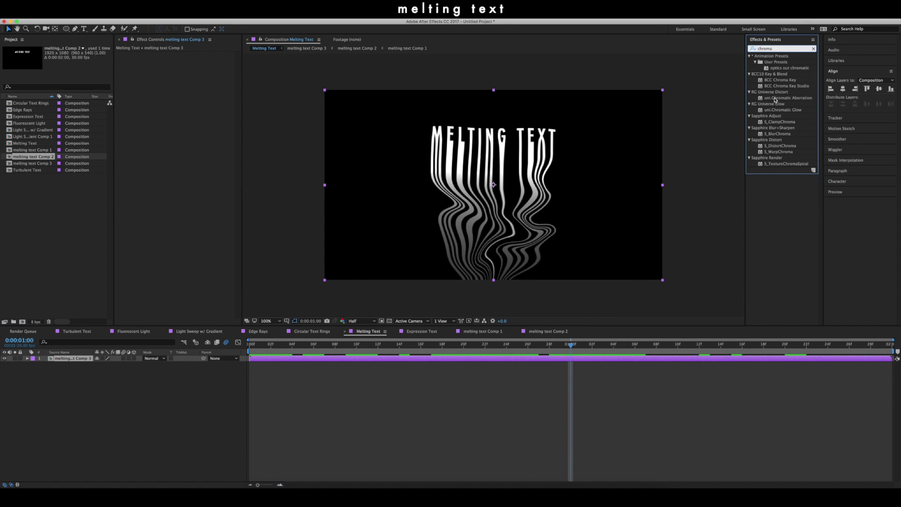
left_click_drag(780, 152, 700, 361)
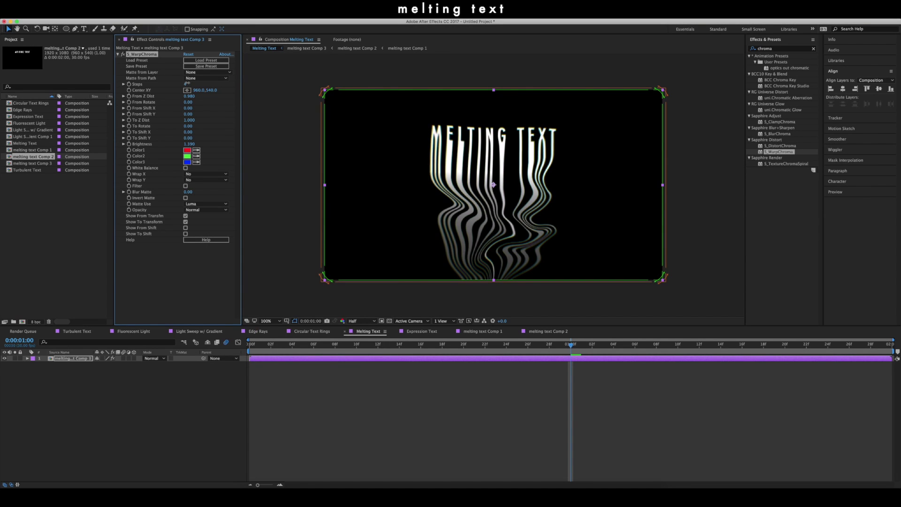
key("space")
key("space")
Step: Add a Gradient Overlay layer style to the melting text Comp 3 layer, fading from white at the top to dark blue at the bottom
right_click(404, 359)
mouse_move(446, 306)
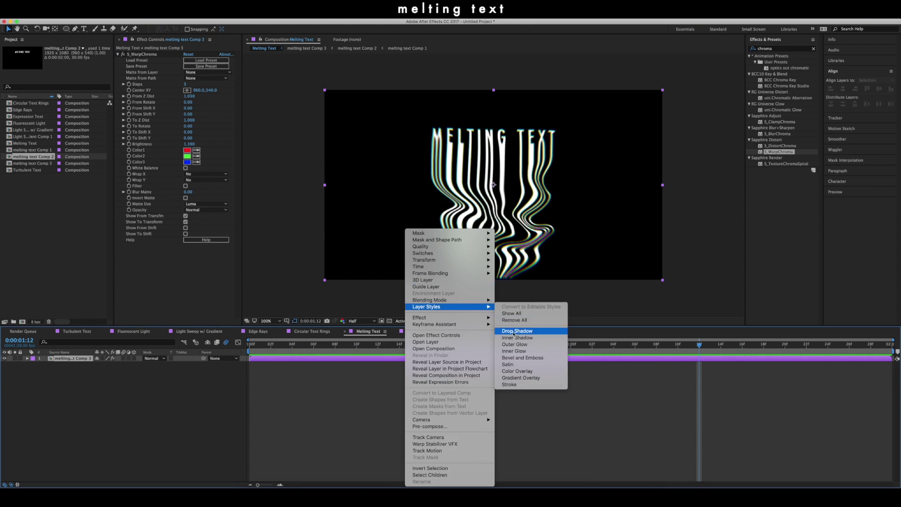
left_click(521, 378)
left_click(109, 406)
left_click_drag(207, 342, 228, 342)
left_click(301, 254)
left_click(257, 314)
left_click(220, 329)
left_click(324, 239)
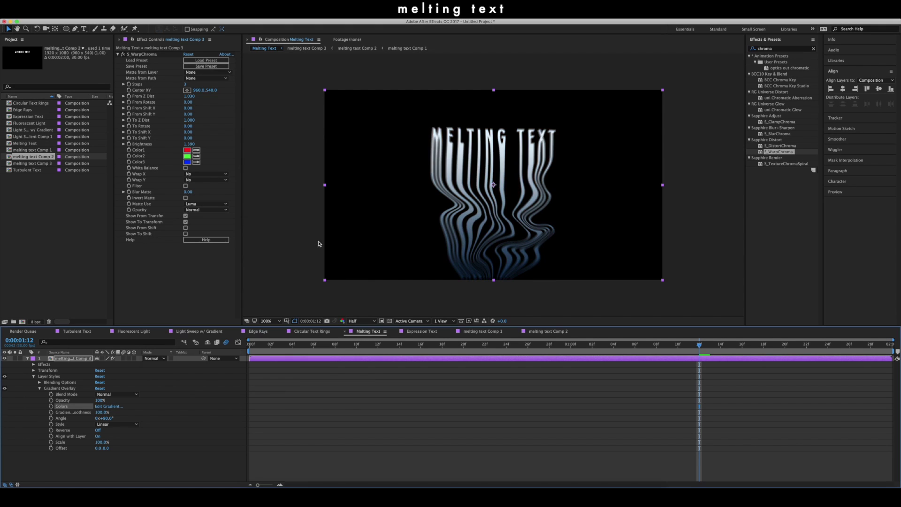
Step: Transfer the Gradient Overlay to the layer inside melting text Comp 3 and hide it on the outer layer
double_click(70, 358)
left_click(368, 331)
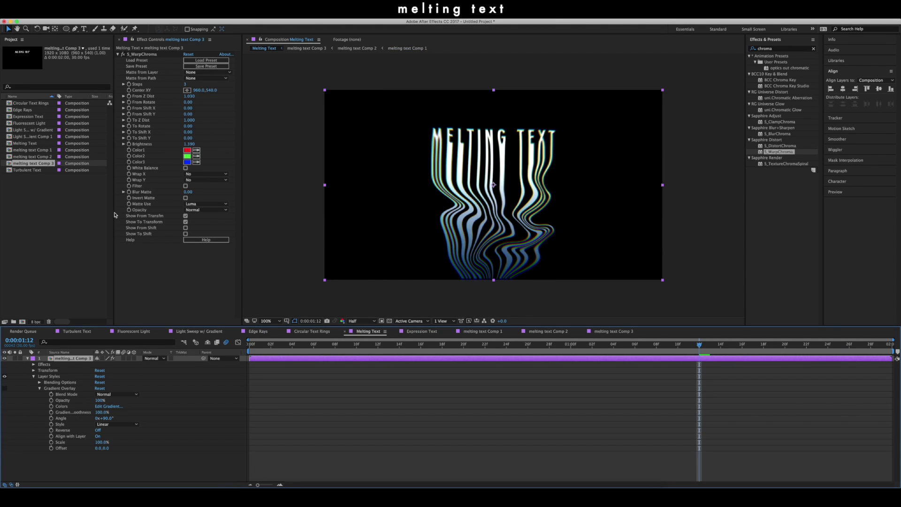
Step: Set the melting text Comp 3 layer's Scale to 104% and open its source composition after previewing the result
key("s")
left_click(382, 446)
key("space")
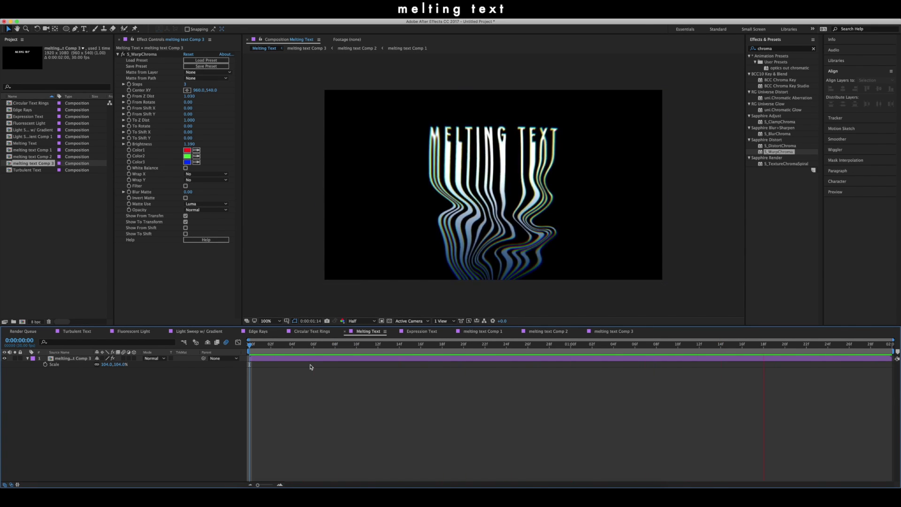
double_click(384, 362)
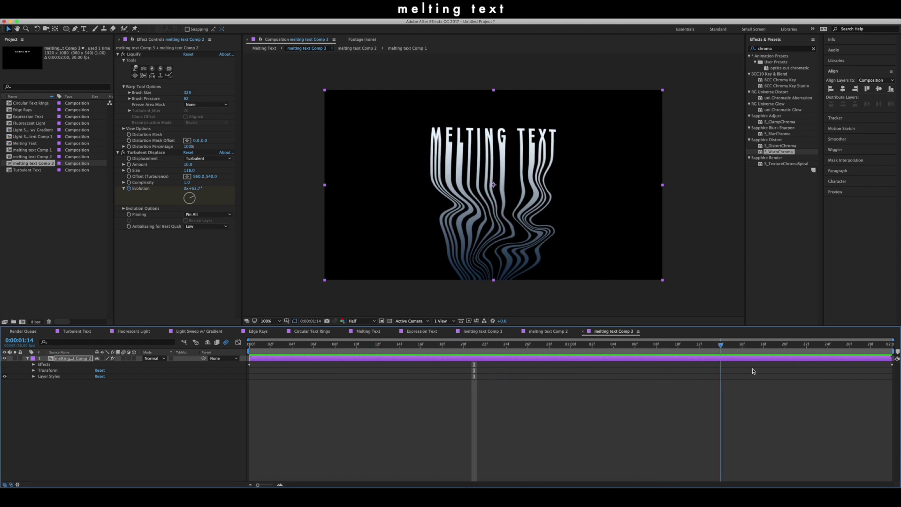
Step: Return to the Melting Text composition and preview the finished effect
left_click(368, 331)
key("space")
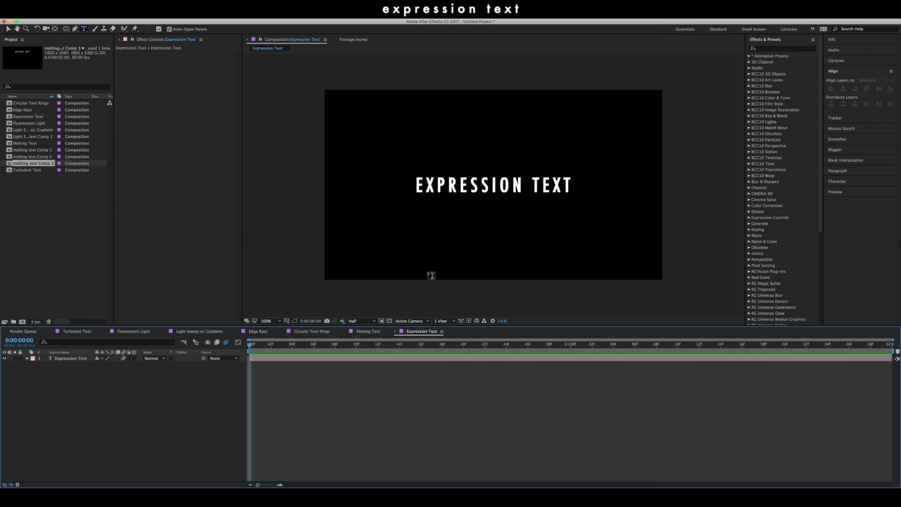
Step: Add a Rotation text animator to the Expression Text layer and set its Rotation to 90°
left_click(415, 360)
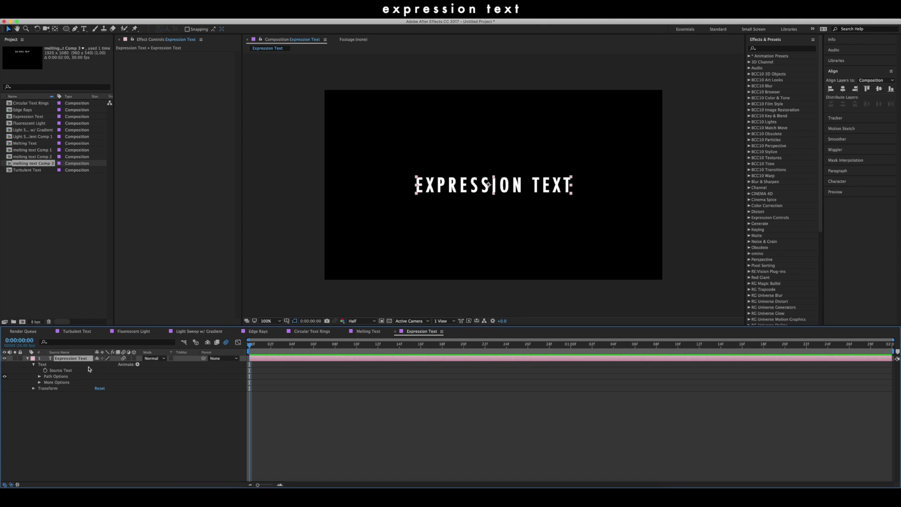
left_click(138, 364)
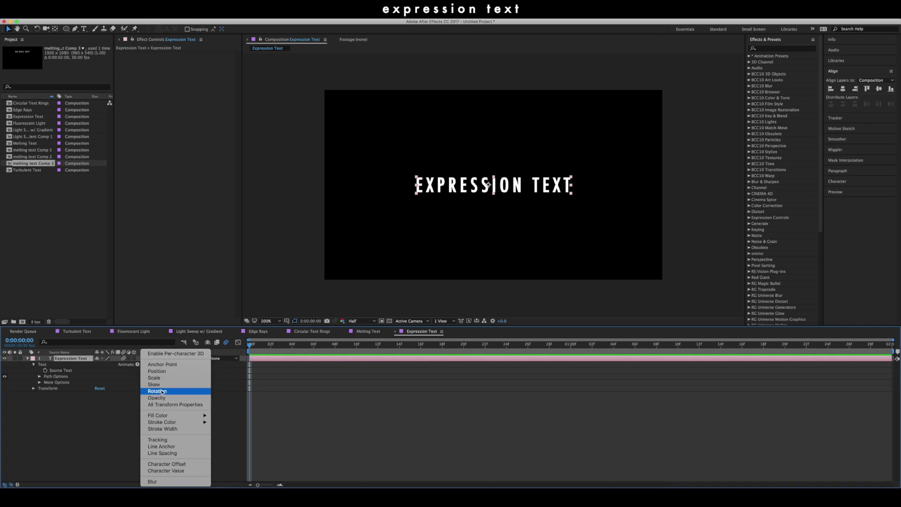
left_click(164, 390)
left_click(106, 401)
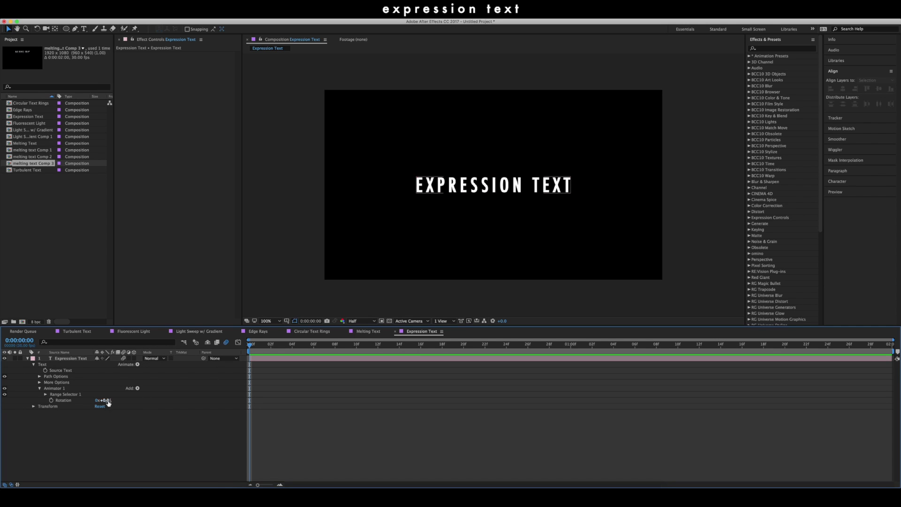
key("Return")
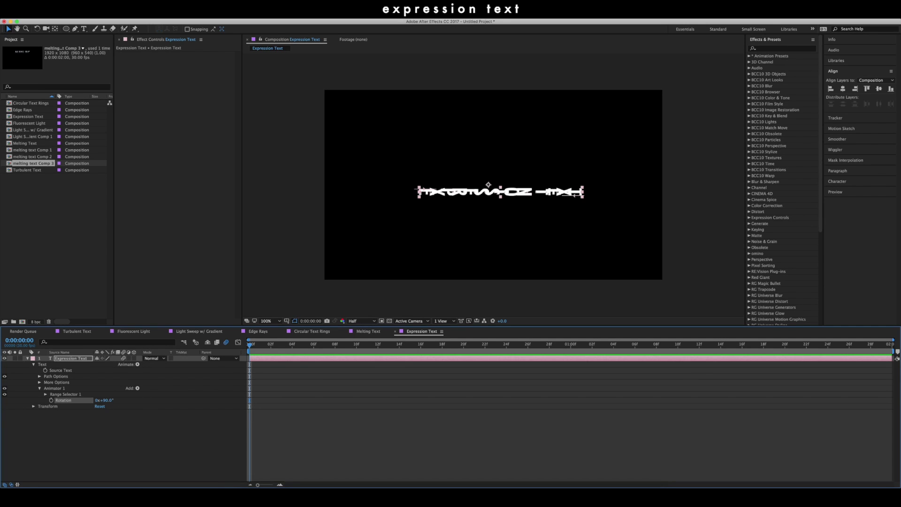
Step: Add a Position property to Animator 1 of the Expression Text layer and set it to 0, 116
left_click(138, 389)
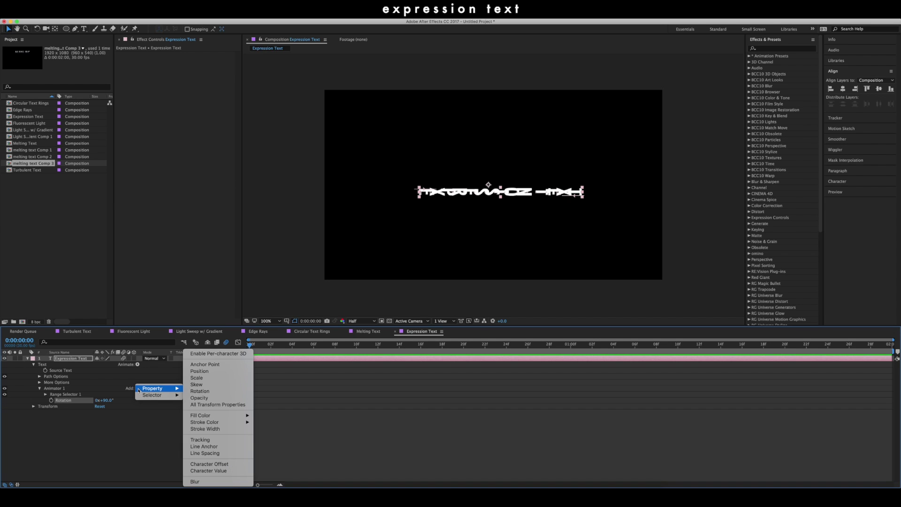
left_click(199, 371)
left_click_drag(107, 401, 147, 401)
Step: Add a Scale property to Animator 1, set it to 0%, and return to the first frame
left_click(138, 389)
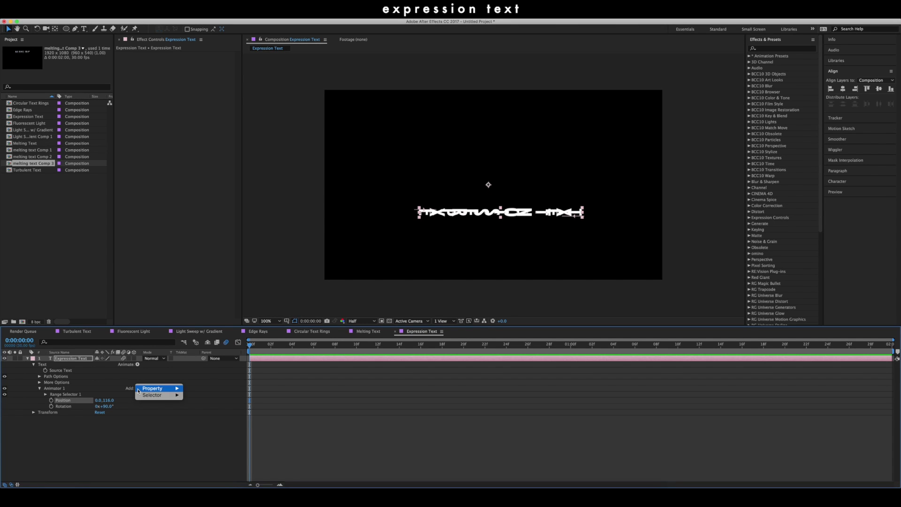
mouse_move(155, 390)
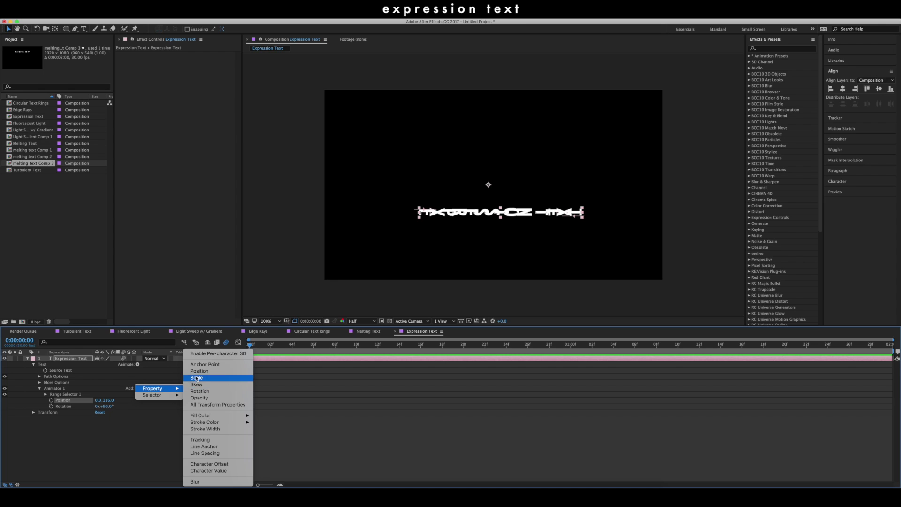
left_click(196, 378)
left_click(108, 407)
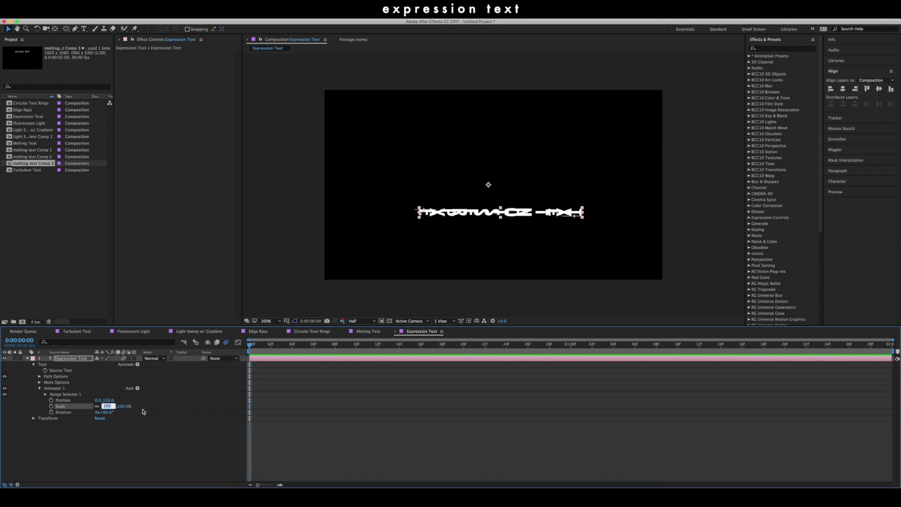
type("0")
key("Return")
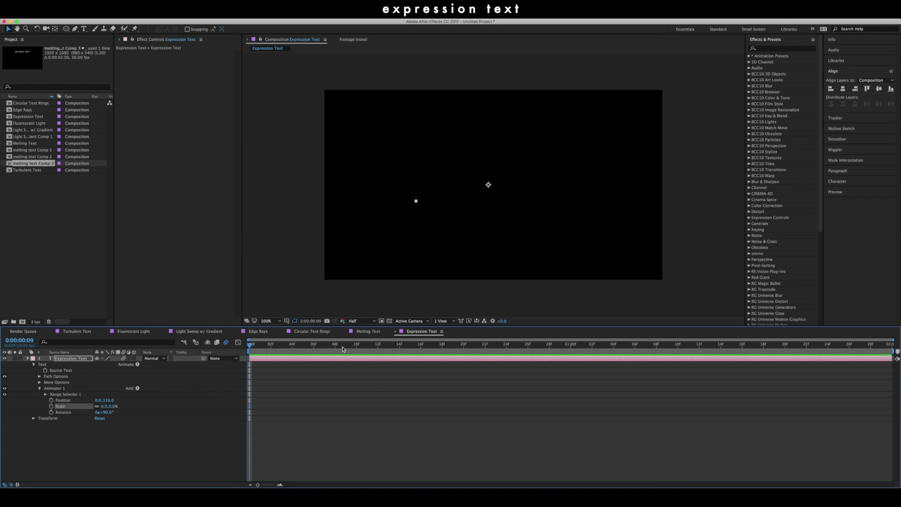
left_click_drag(342, 346, 247, 365)
Step: Add an Expression selector to Animator 1 and scrub through the text animation
left_click(137, 389)
mouse_move(142, 395)
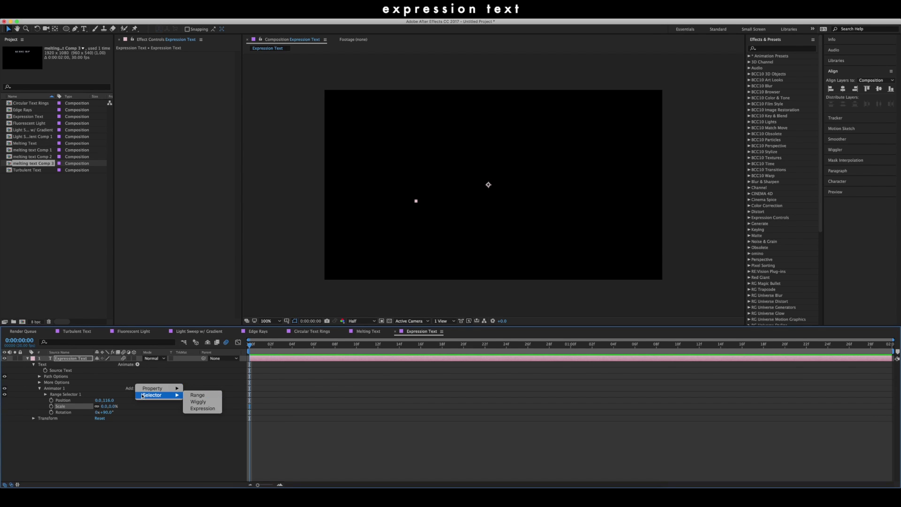
left_click(201, 409)
left_click_drag(250, 345, 249, 437)
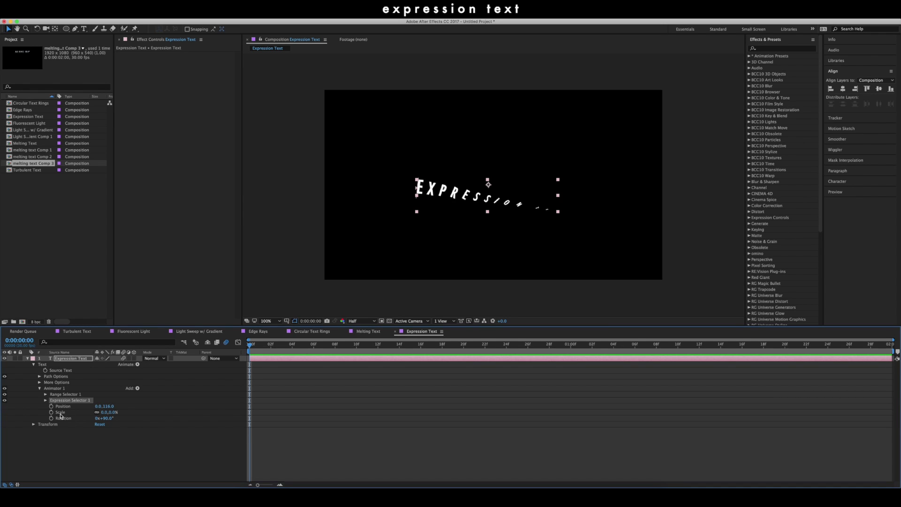
Step: Replace the Expression Selector's Amount expression with the copied one beginning "freq = 2;" and preview the character animation
left_click(46, 401)
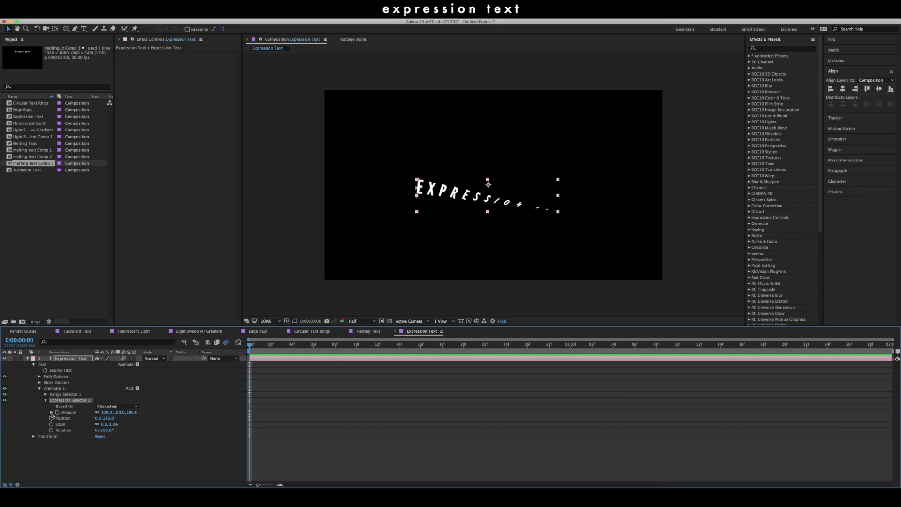
left_click(52, 413)
left_click(261, 419)
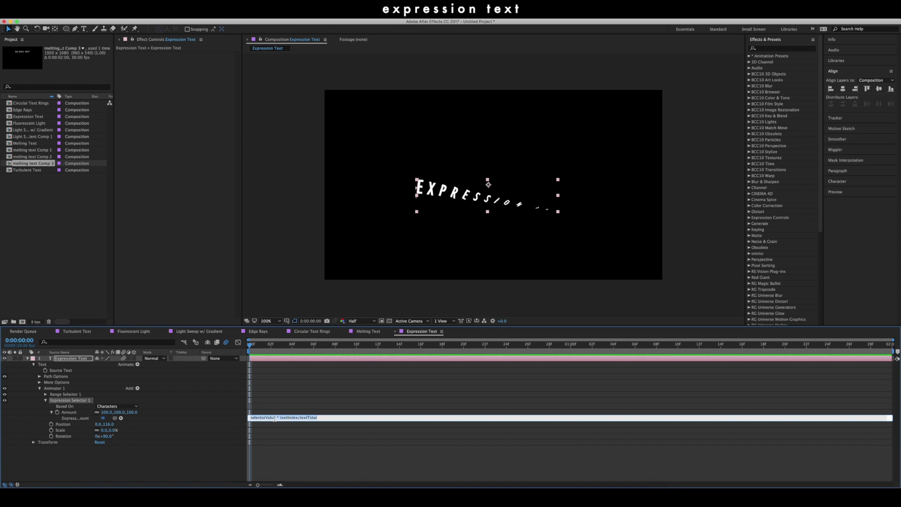
key("super+v")
left_click(281, 403)
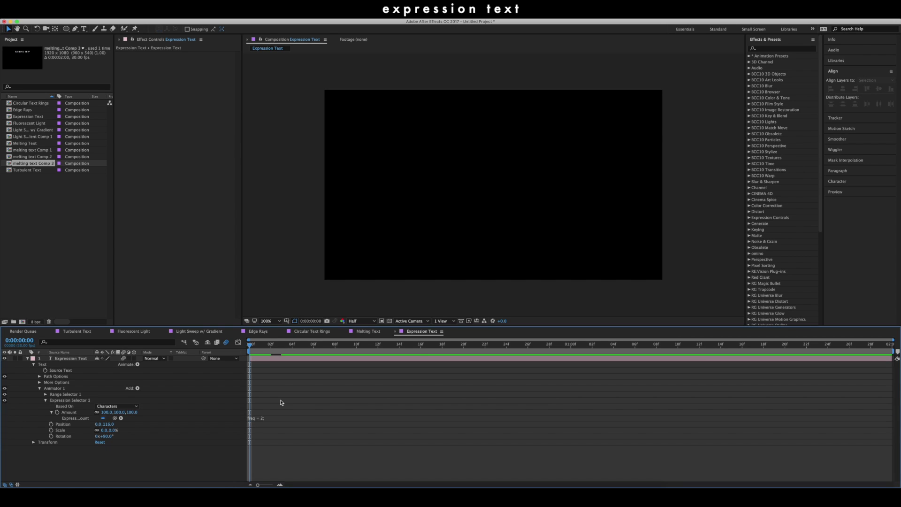
key("space")
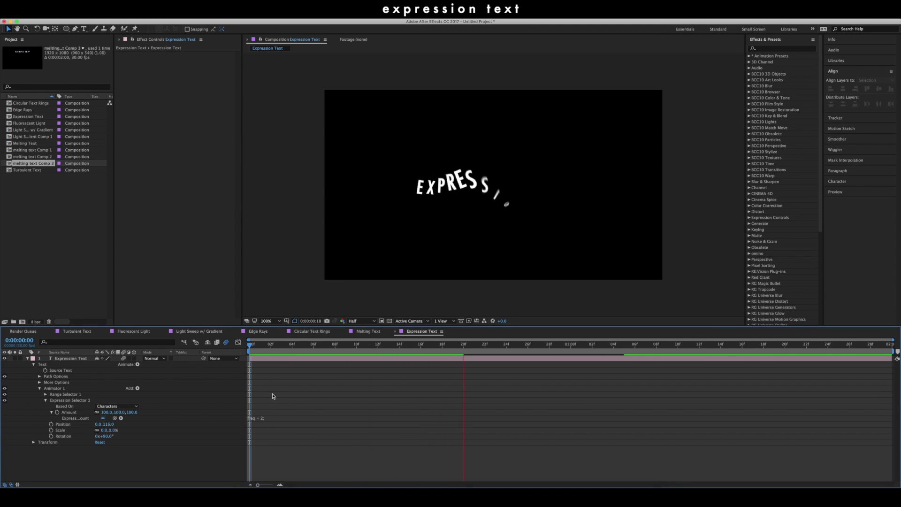
key("space")
left_click(274, 391)
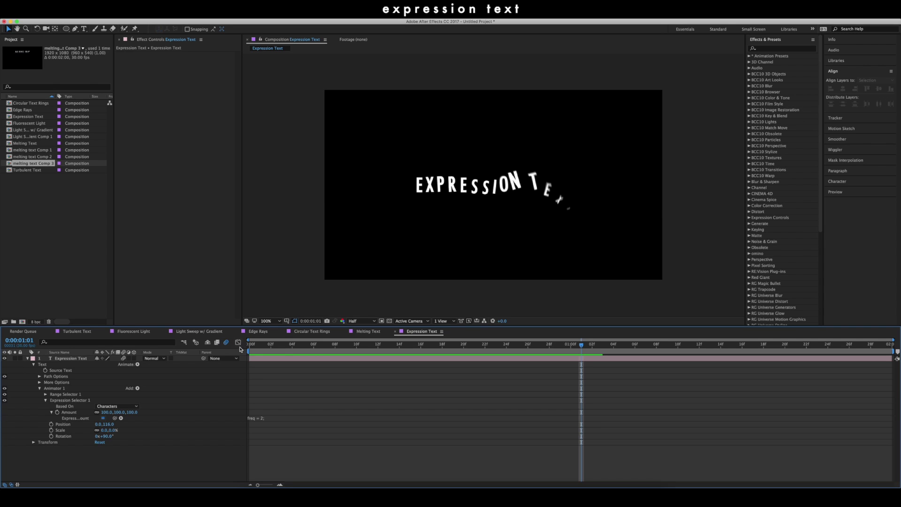
left_click(110, 360)
key("space")
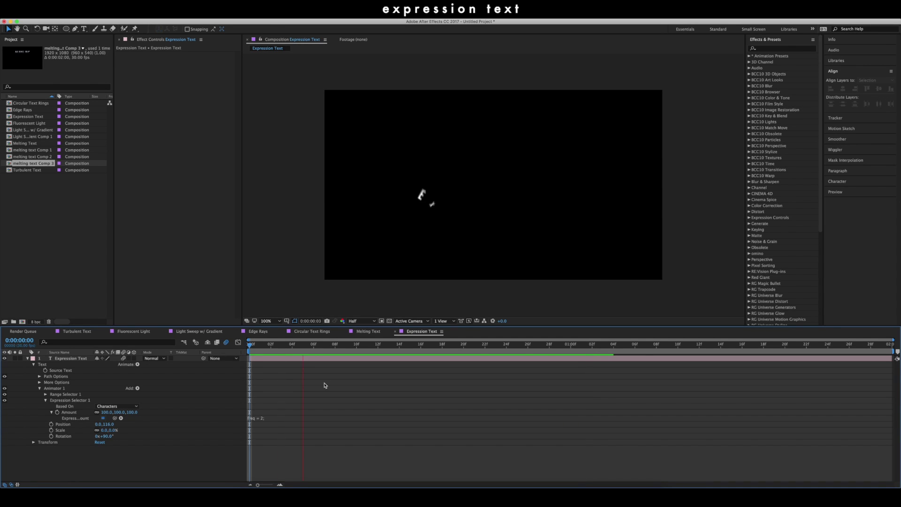
key("space")
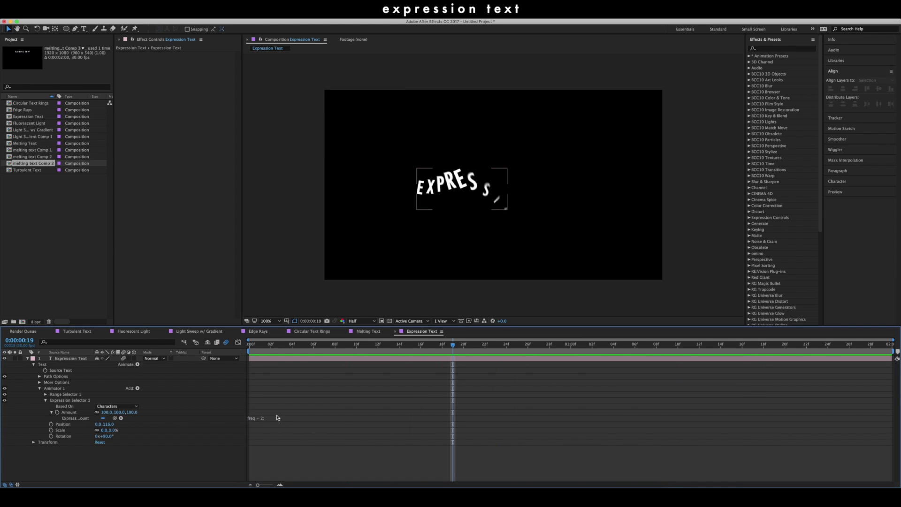
Step: Set duration to 0.10 in the Amount expression and preview the text animation from the first frame
left_click(262, 421)
left_click(270, 425)
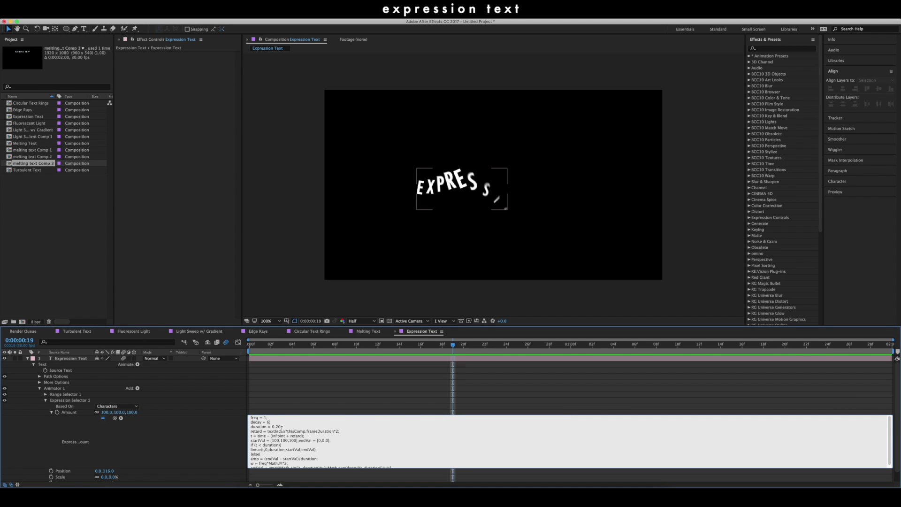
left_click(283, 394)
key("Home")
key("space")
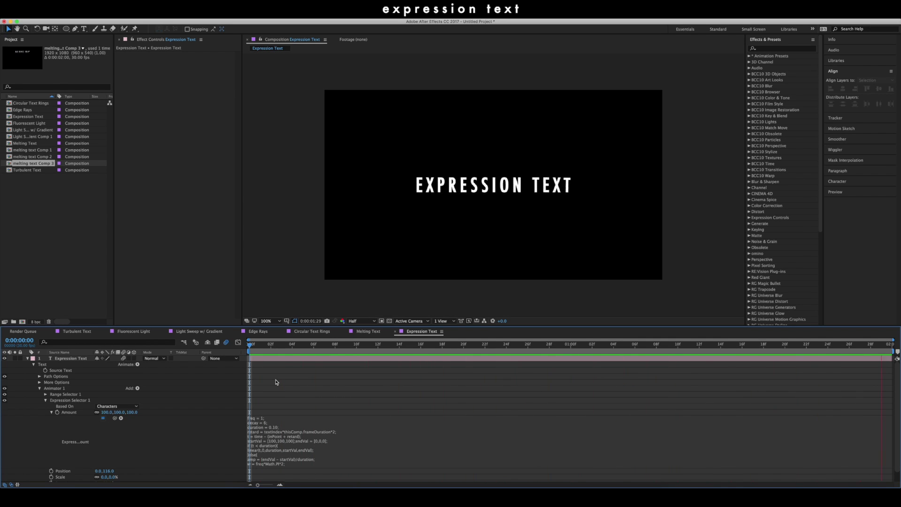
left_click(138, 388)
mouse_move(157, 388)
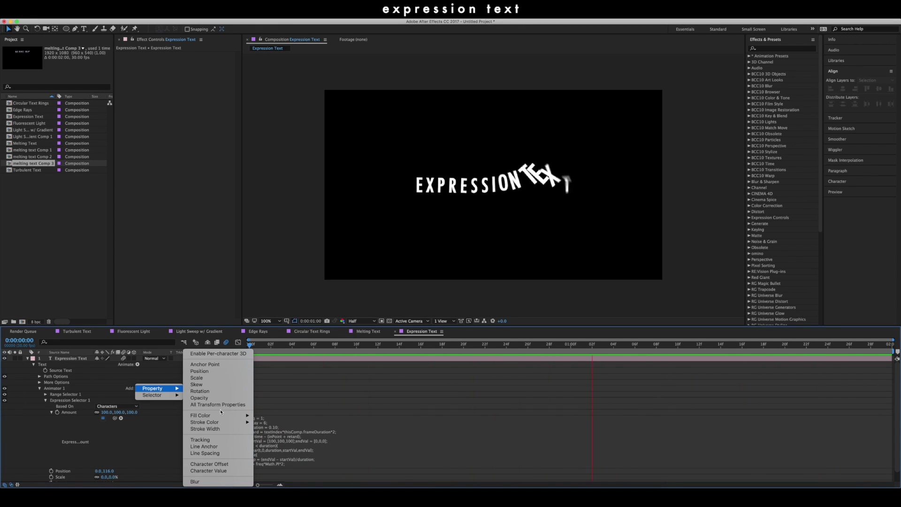
left_click(318, 409)
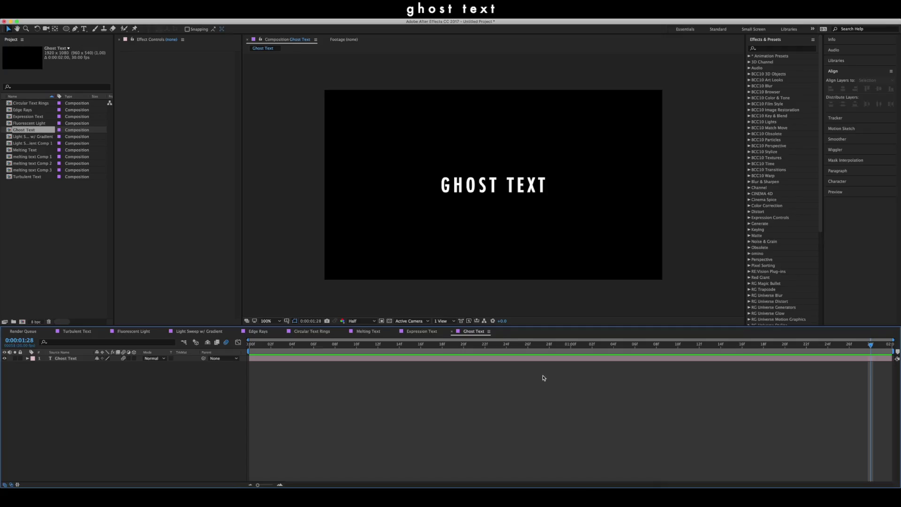
Step: Preview the Ghost Text animation and pre-compose its layer as Ghost Text Comp 1, moving all attributes into the new composition
key("space")
left_click_drag(314, 371, 689, 404)
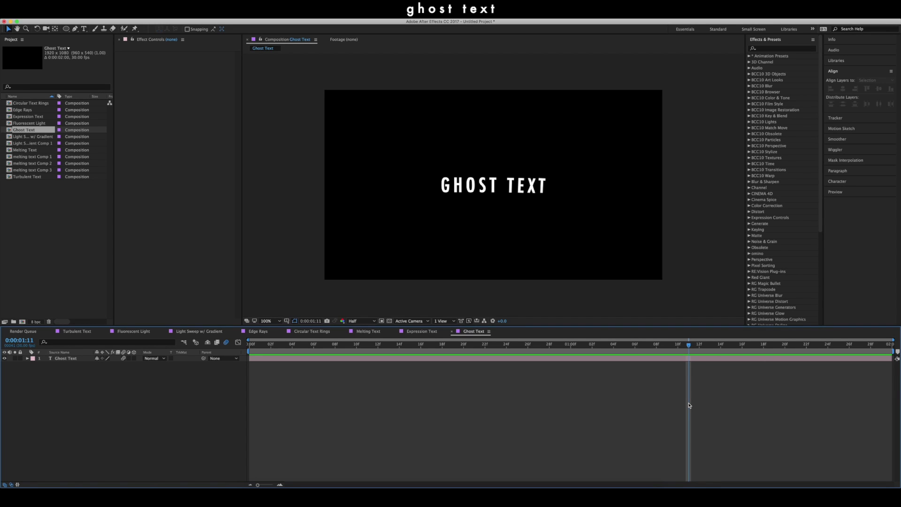
left_click(779, 359)
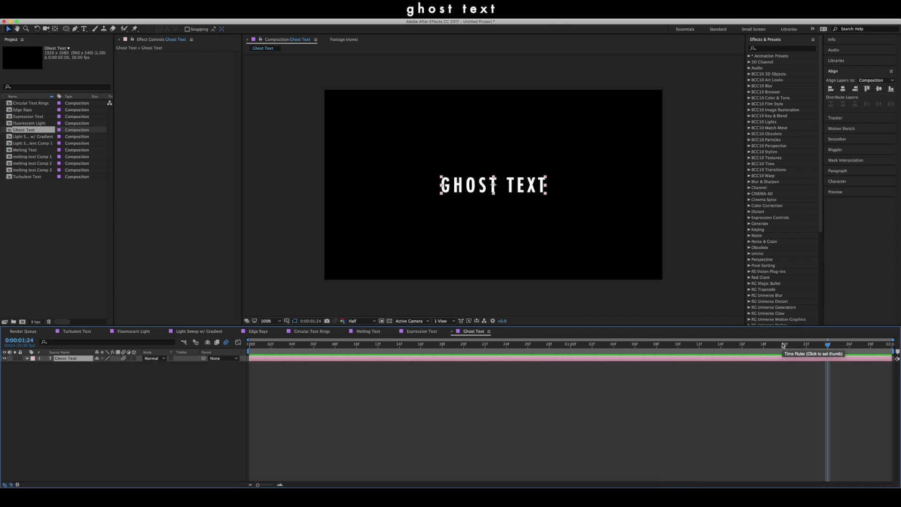
key("space")
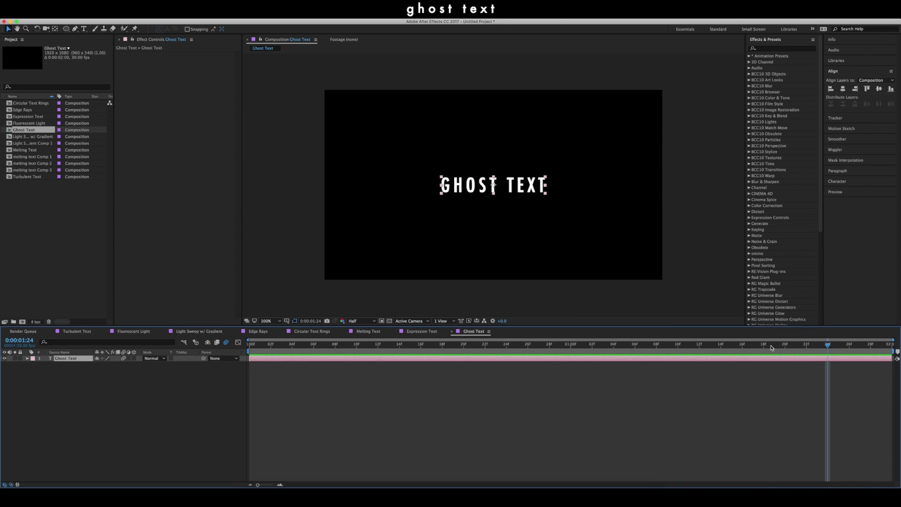
right_click(734, 363)
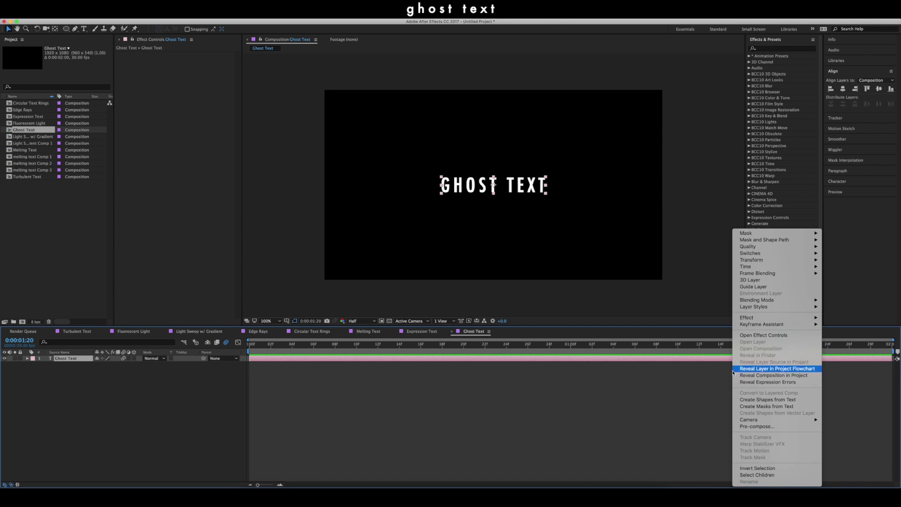
left_click(755, 427)
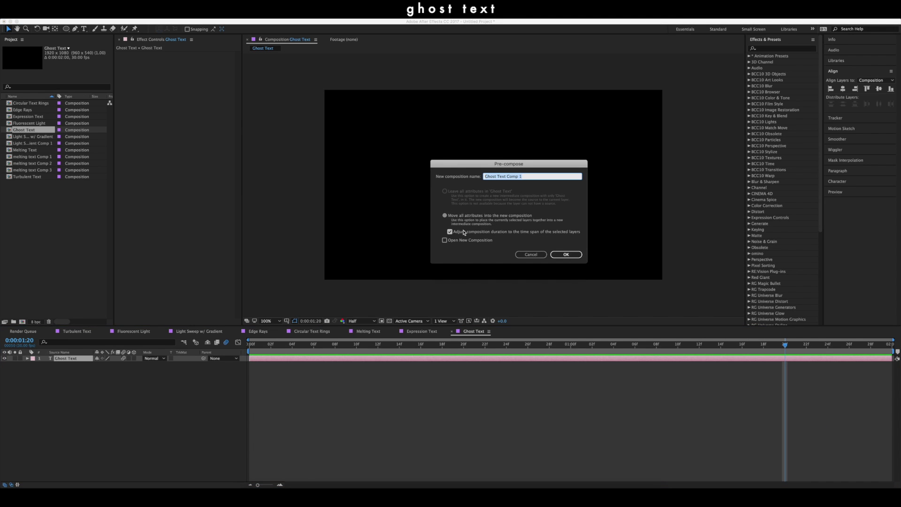
left_click(566, 255)
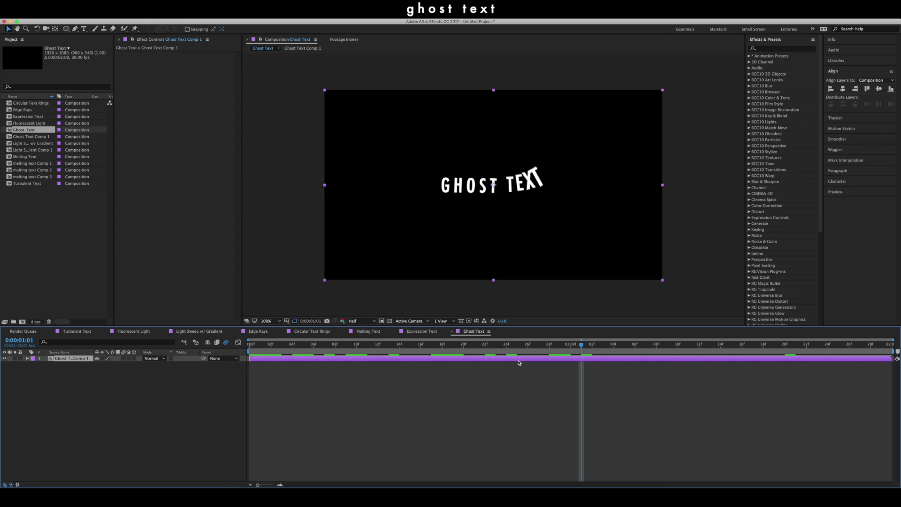
Step: Duplicate the Ghost Text Comp 1 layer and set the lower copy's Scale to 180%
key("ctrl+d")
left_click(520, 365)
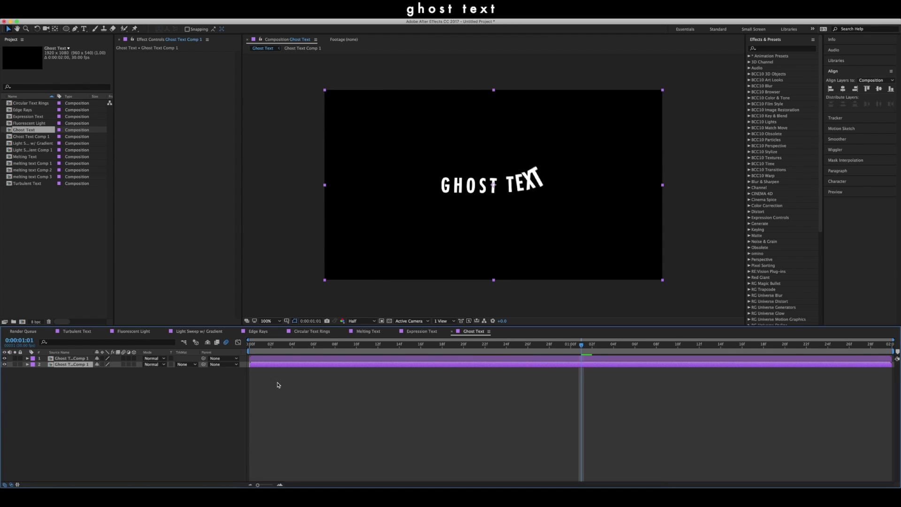
key("s")
left_click_drag(107, 371, 303, 365)
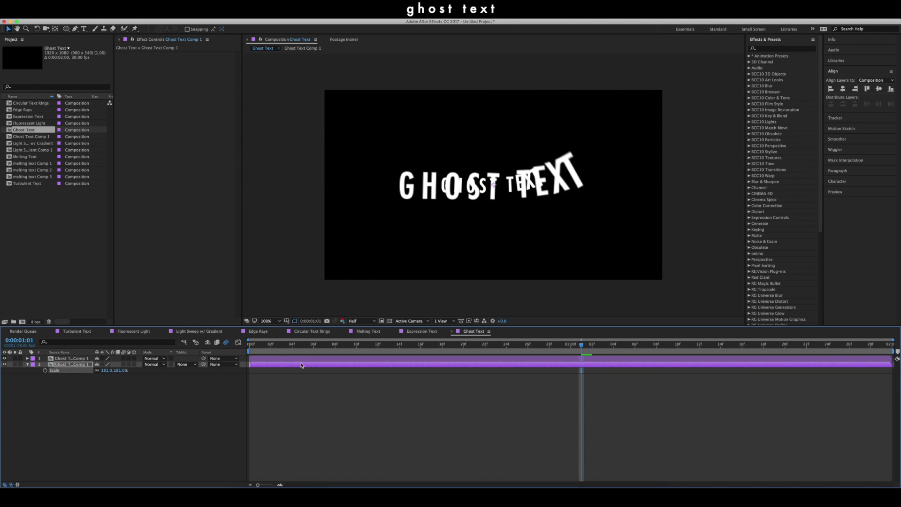
left_click(107, 370)
type("180")
key("Return")
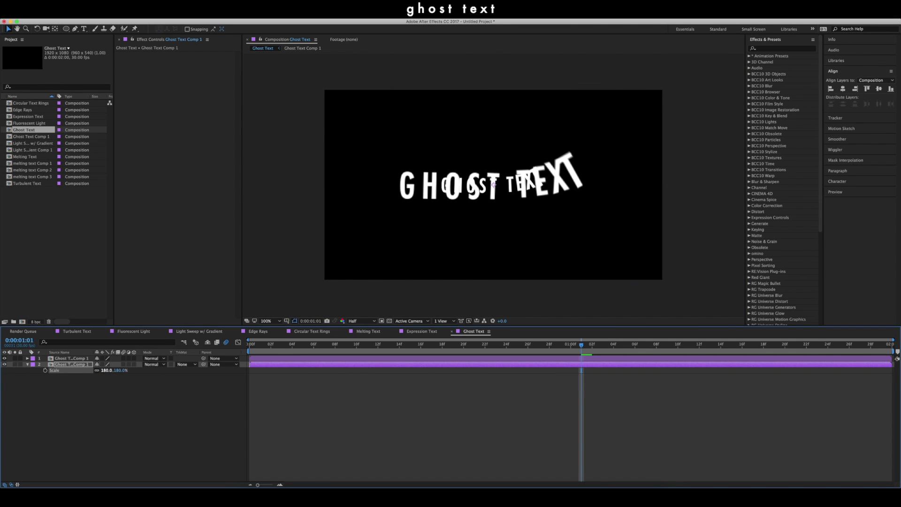
Step: Lower the enlarged Ghost Text Comp 1 copy's Opacity to 25% and preview the ghost effect
key("t")
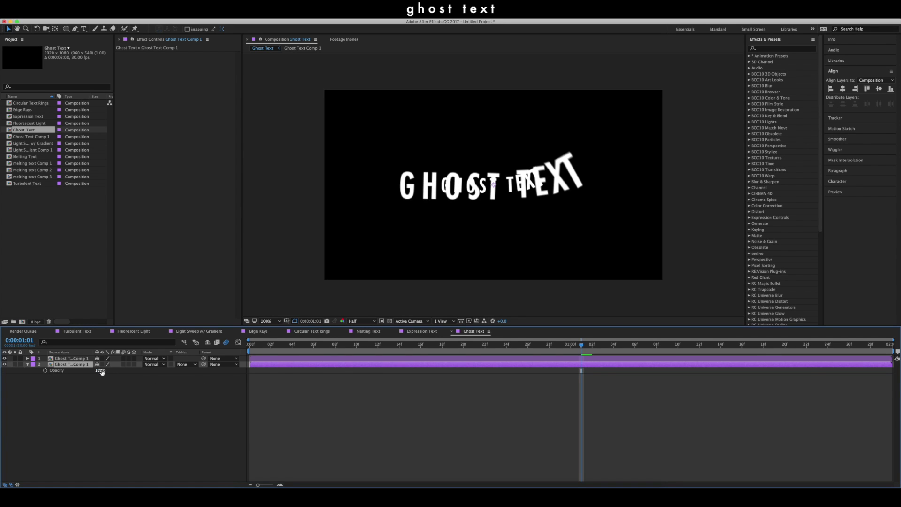
left_click_drag(99, 370, 76, 372)
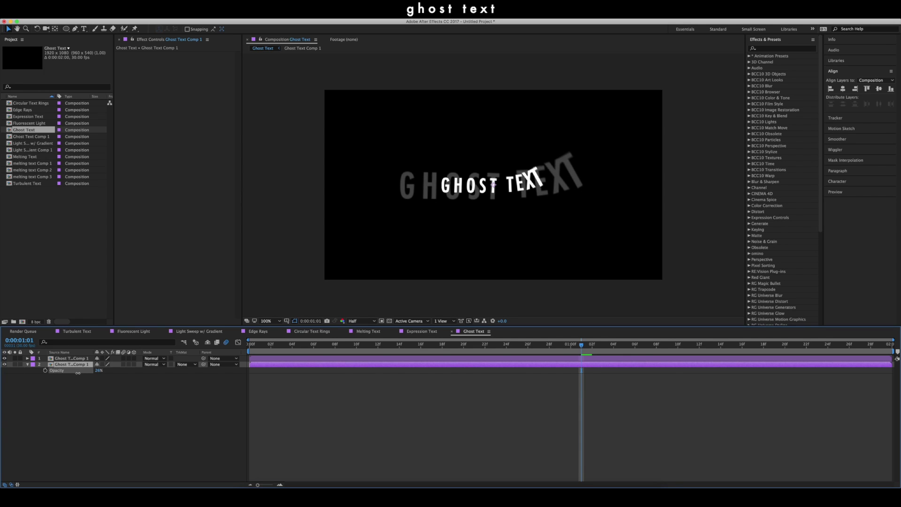
key("space")
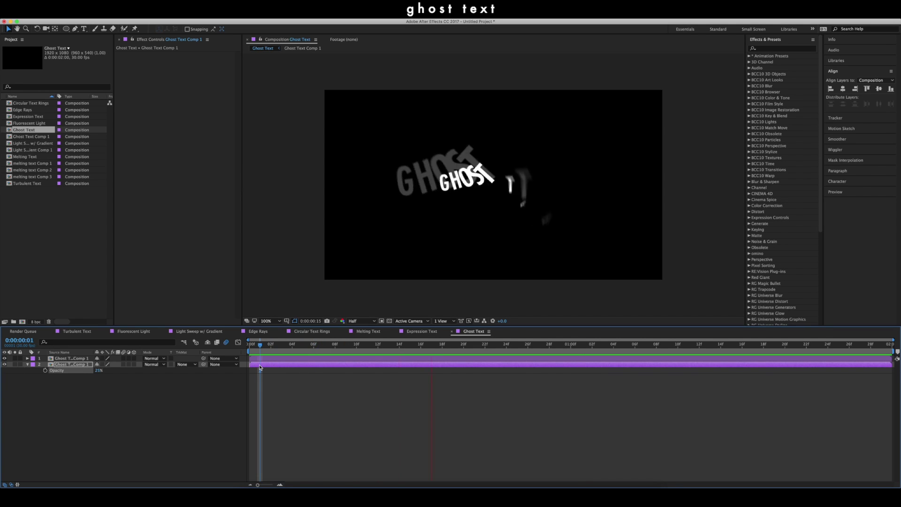
Step: Add a Drop Shadow layer style to the upper Ghost Text Comp 1 layer and set the shadow's Opacity to 50%
right_click(619, 358)
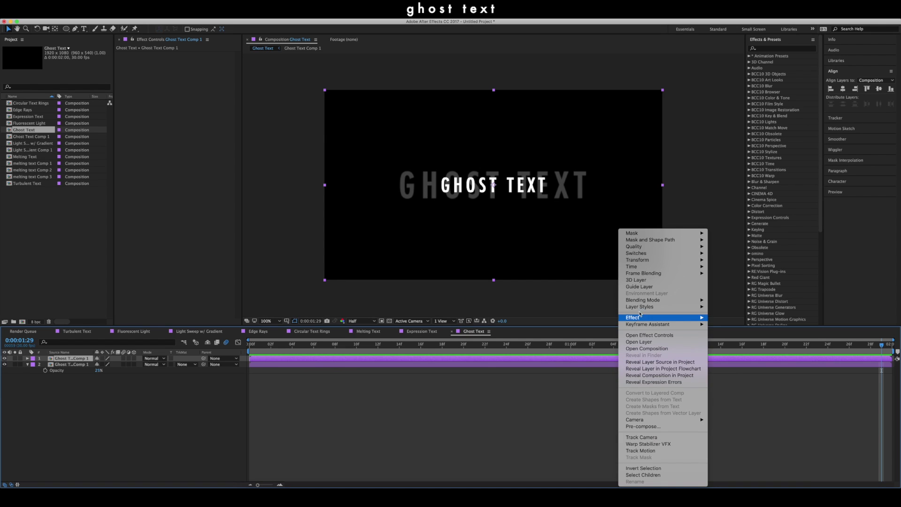
mouse_move(642, 307)
left_click(731, 331)
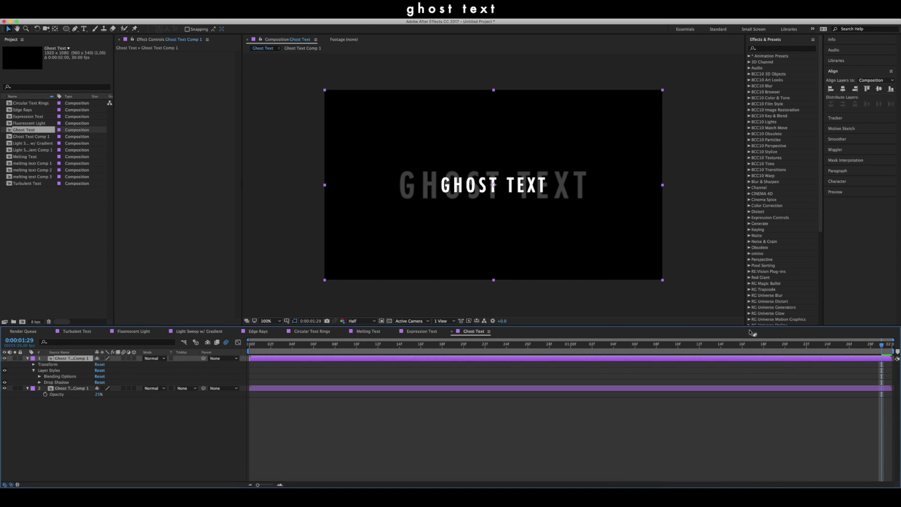
left_click(39, 383)
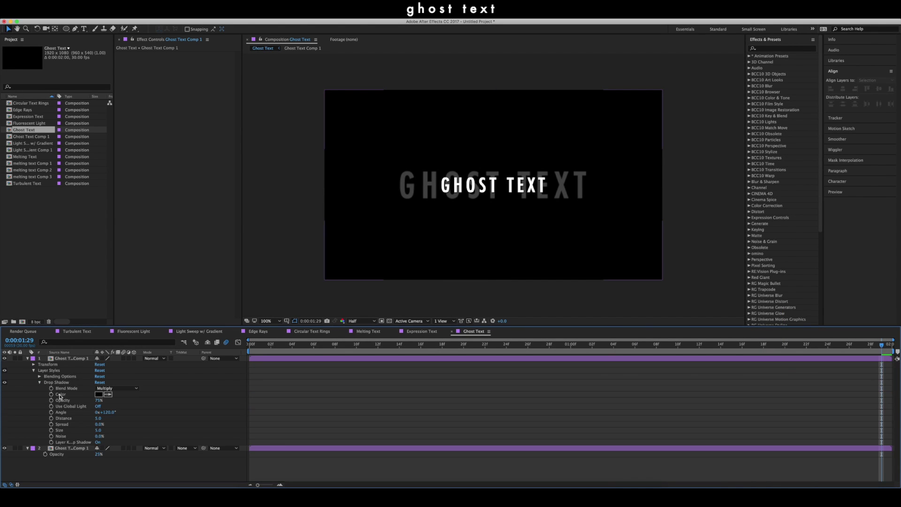
left_click_drag(97, 403, 86, 403)
left_click(99, 400)
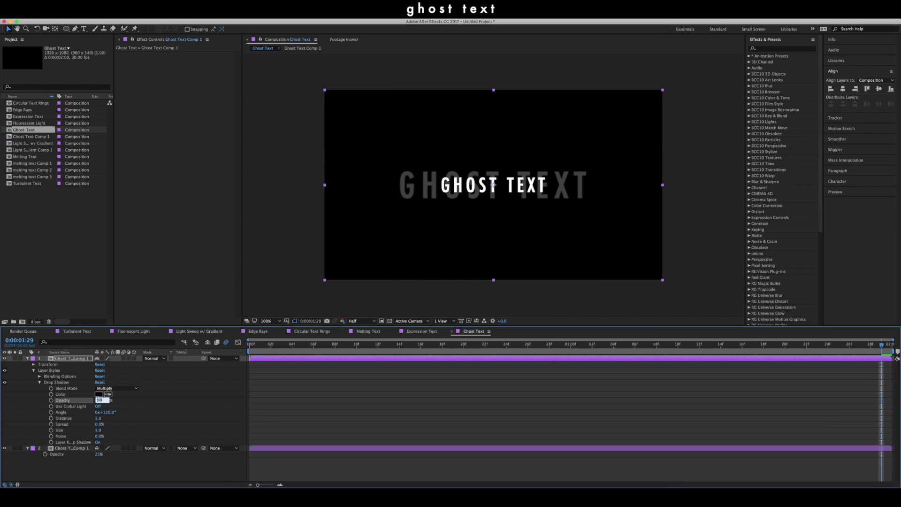
type("50")
key("Return")
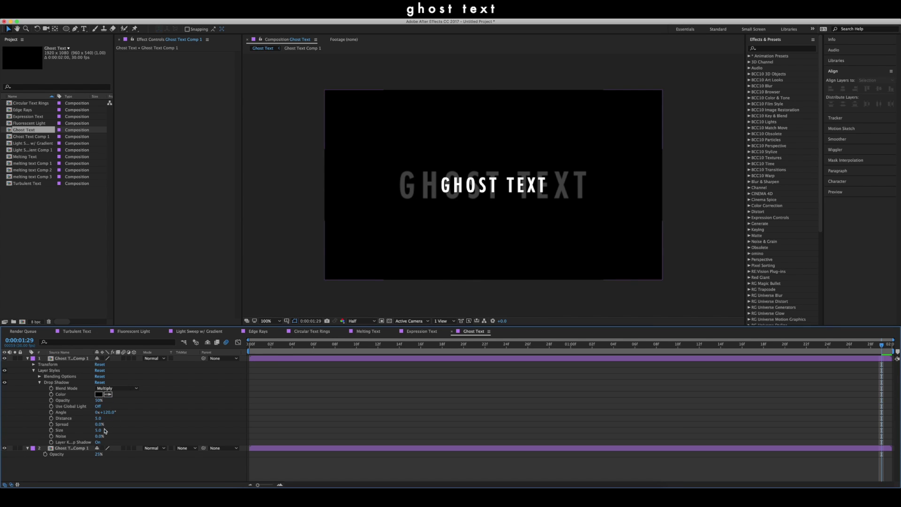
Step: Increase the Drop Shadow's Size to 40 and preview the ghost text animation
left_click_drag(98, 430, 109, 432)
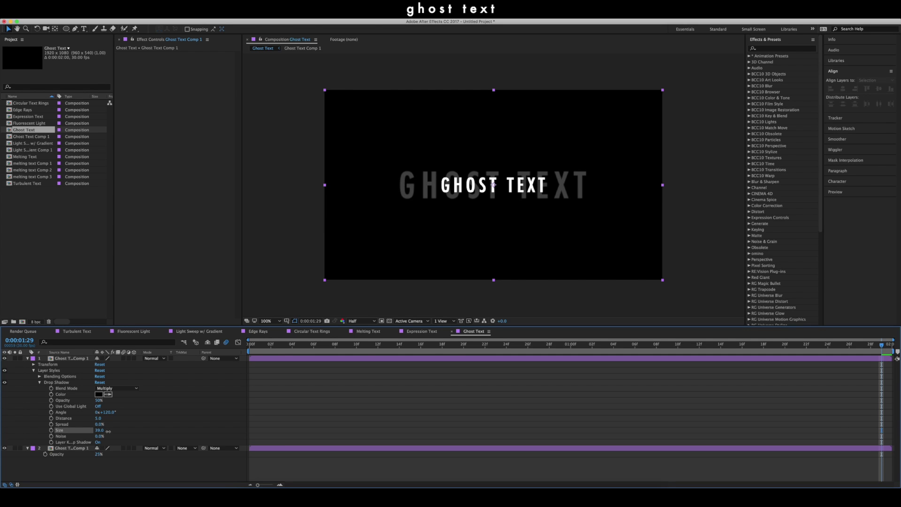
left_click(496, 358)
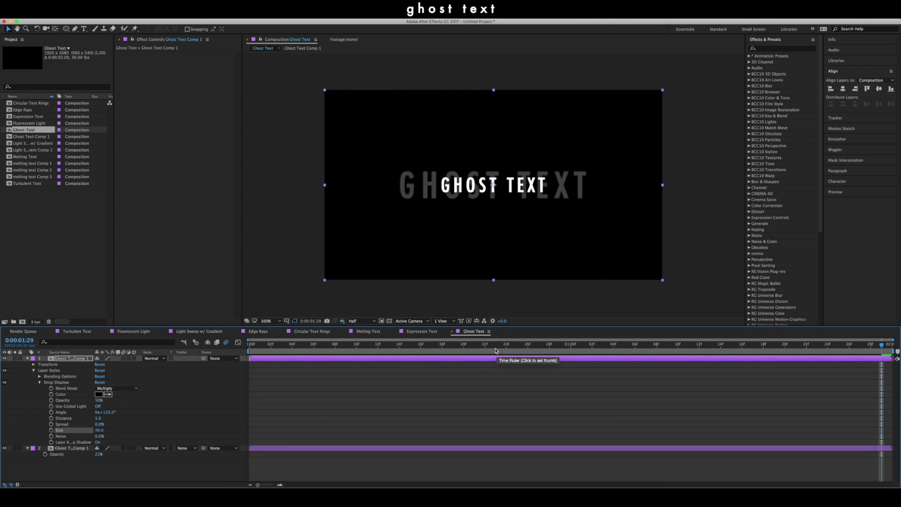
left_click(496, 350)
key("space")
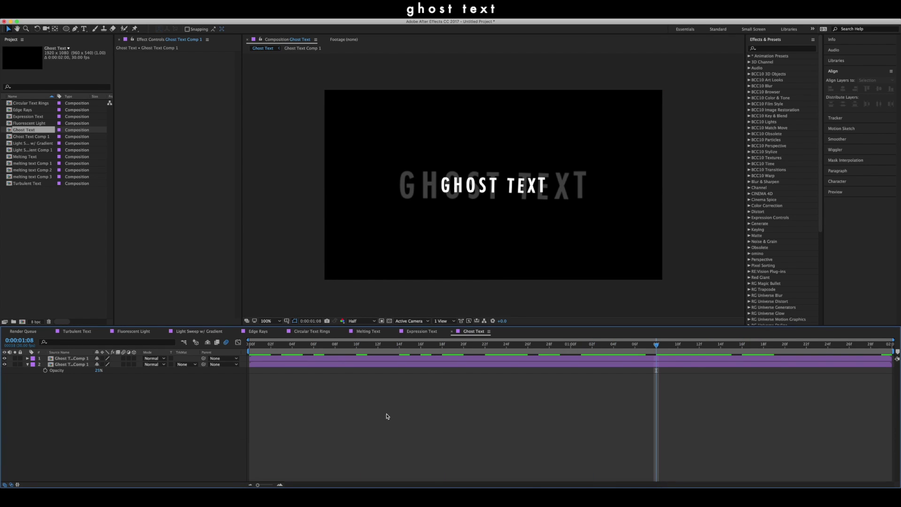
Step: Pre-compose both Ghost Text Comp 1 layers together as Pre-comp 1, moving all attributes into the new composition
left_click(478, 360)
left_click(479, 365, "shift")
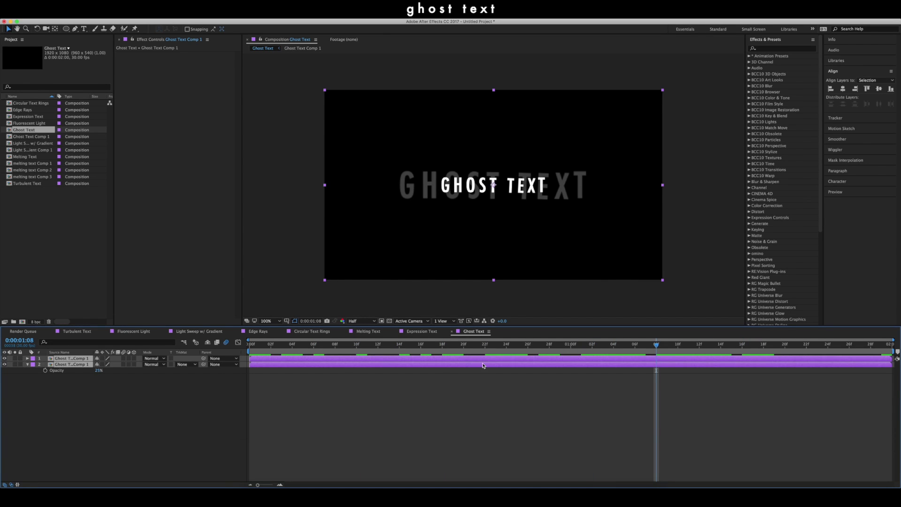
right_click(479, 365)
left_click(488, 427)
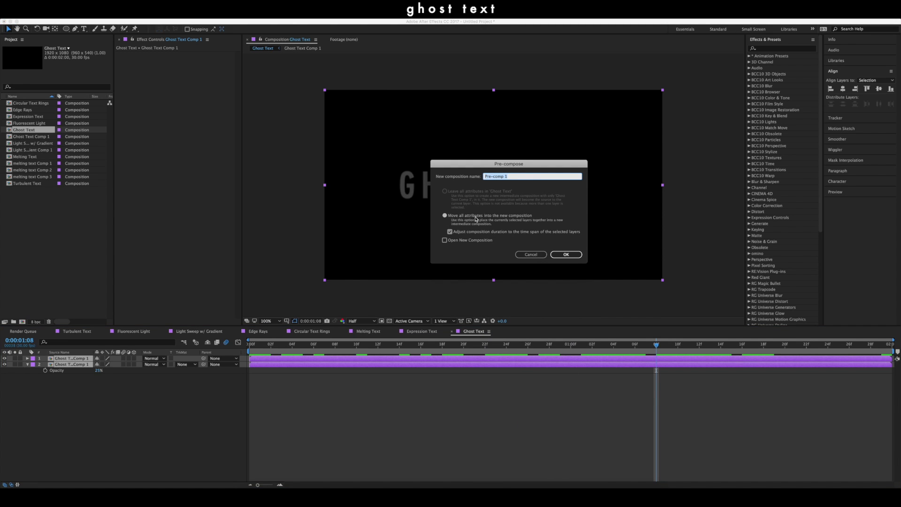
left_click(567, 256)
Step: Find the Turbulent Displace effect and apply it to the Pre-comp 1 layer
left_click(769, 48)
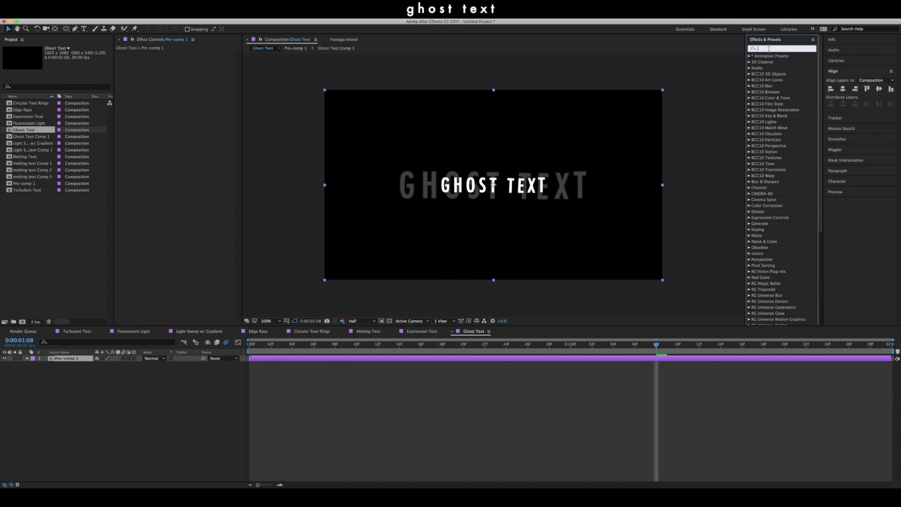
type("turb")
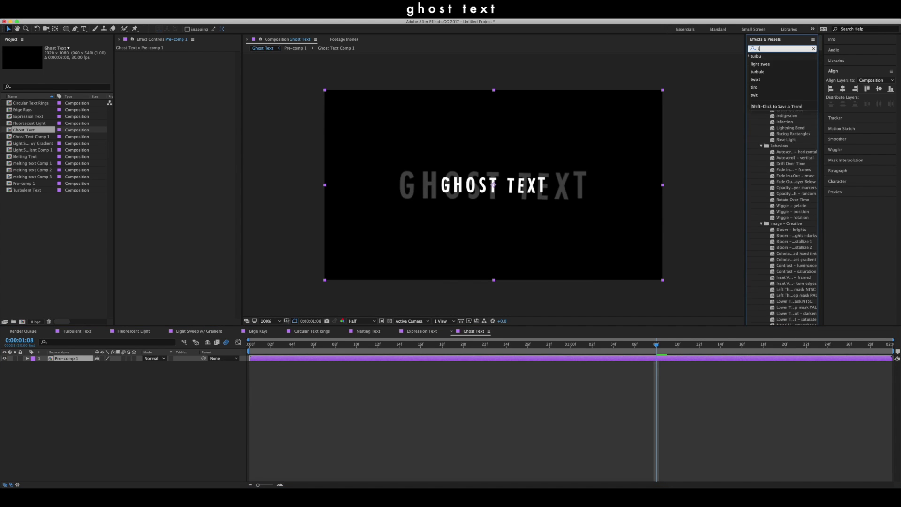
left_click(758, 64)
left_click_drag(782, 92, 667, 366)
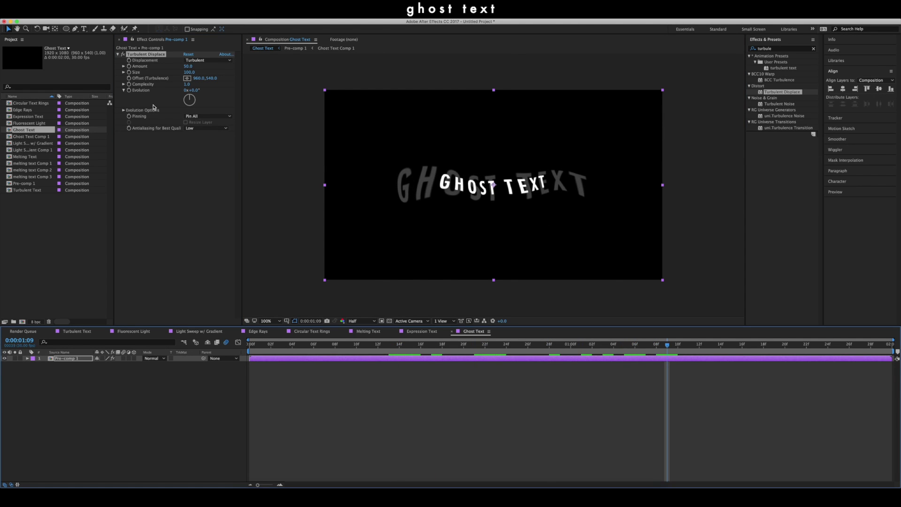
Step: Set Turbulent Displace's Amount to 18 and its Size to 250
left_click_drag(189, 67, 229, 79)
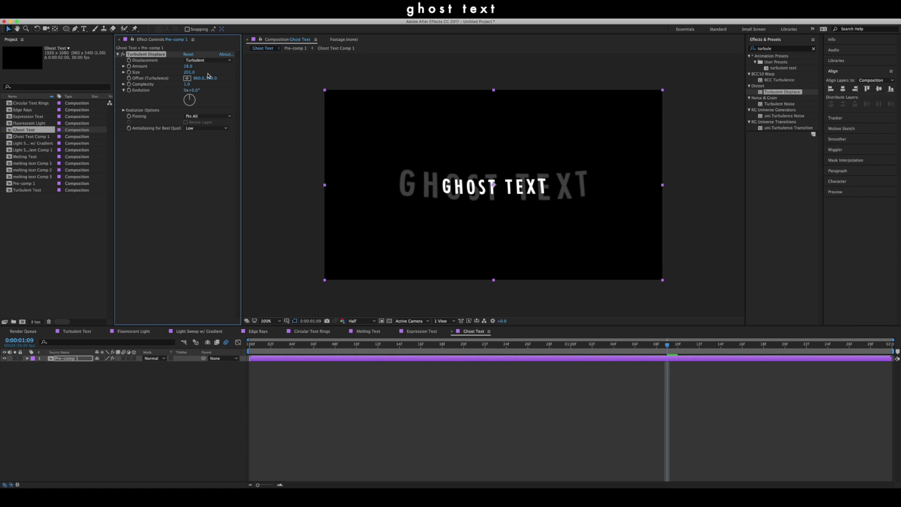
left_click(189, 72)
type("250")
key("Return")
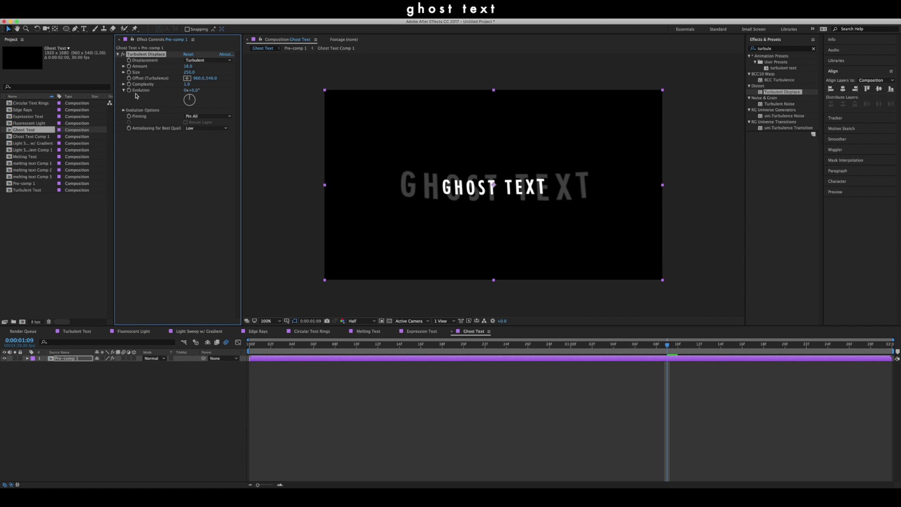
Step: Keyframe Turbulent Displace's Evolution from 0° at the first frame to about 181° at 0:00:01:29
left_click_drag(288, 351, 249, 350)
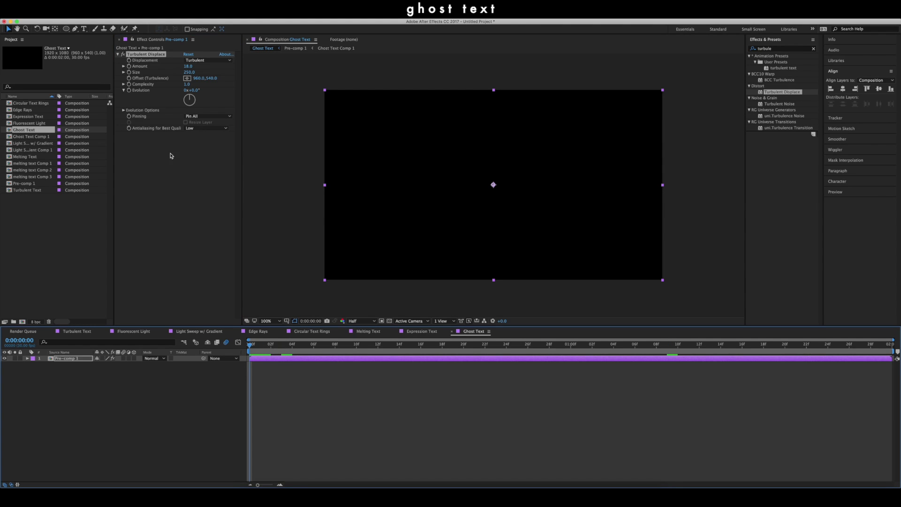
left_click(129, 90)
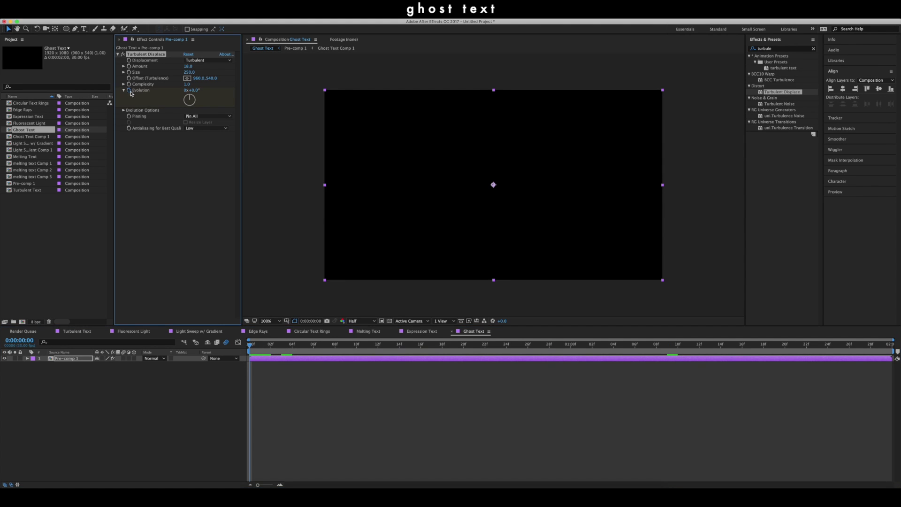
key("space")
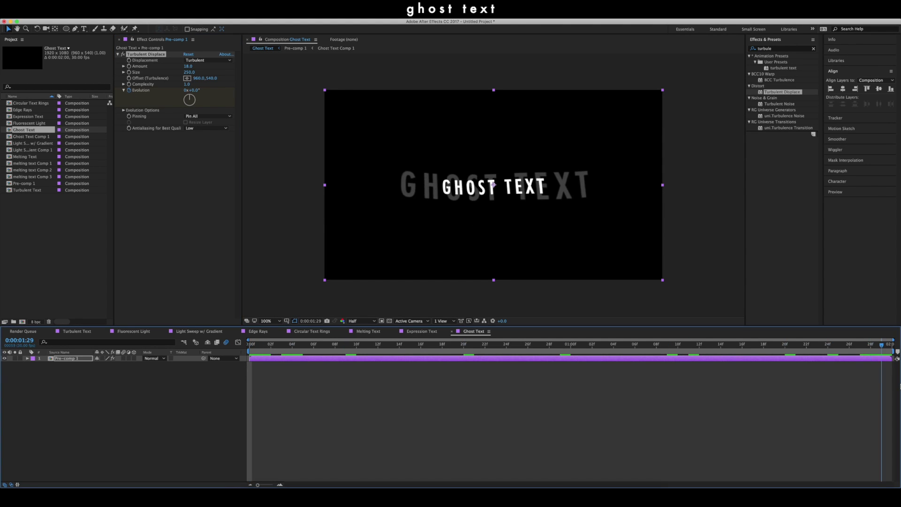
left_click_drag(188, 95, 190, 111)
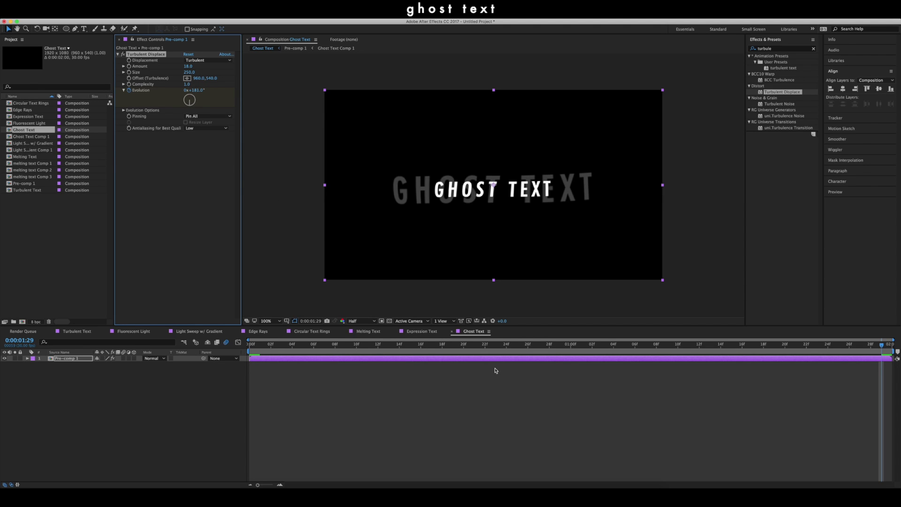
Step: Move the last Evolution keyframe to the composition's end, apply Easy Ease to both keyframes, and preview the distortion
key("u")
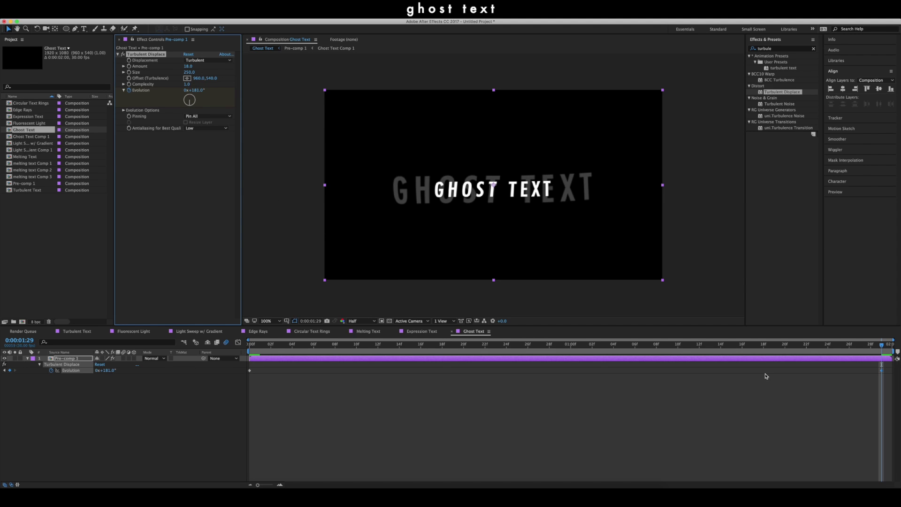
left_click_drag(882, 371, 227, 420)
right_click(250, 372)
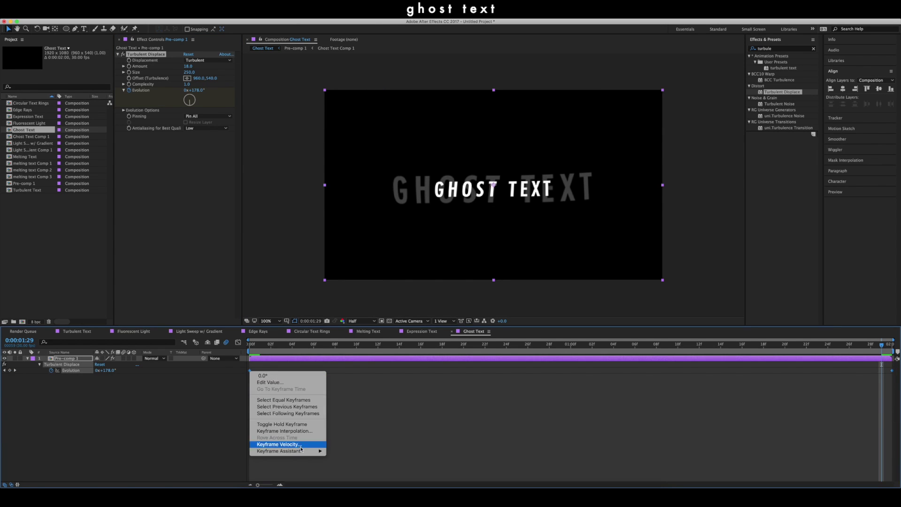
mouse_move(300, 453)
left_click(347, 441)
key("space")
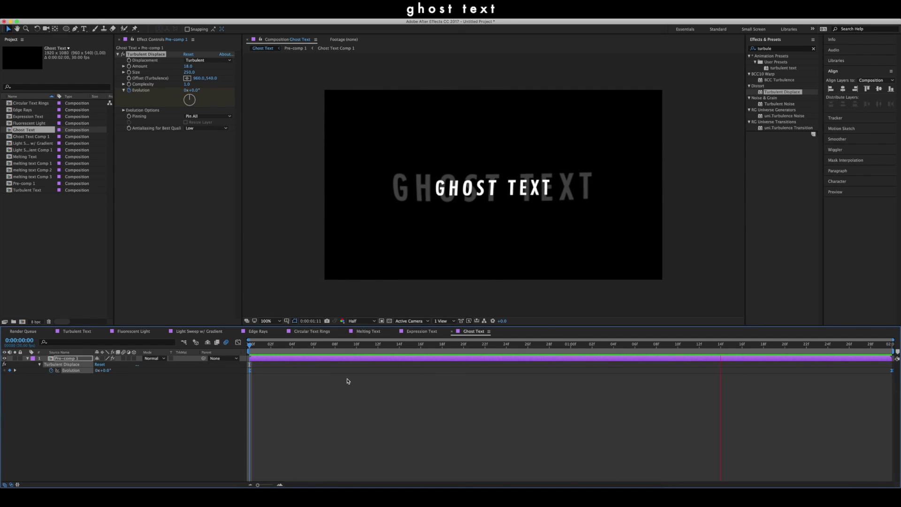
key("space")
Step: Apply the Stylize Glow effect to Pre-comp 1 with Glow Radius 78 and Glow Intensity 0.6, and preview it
left_click(773, 41)
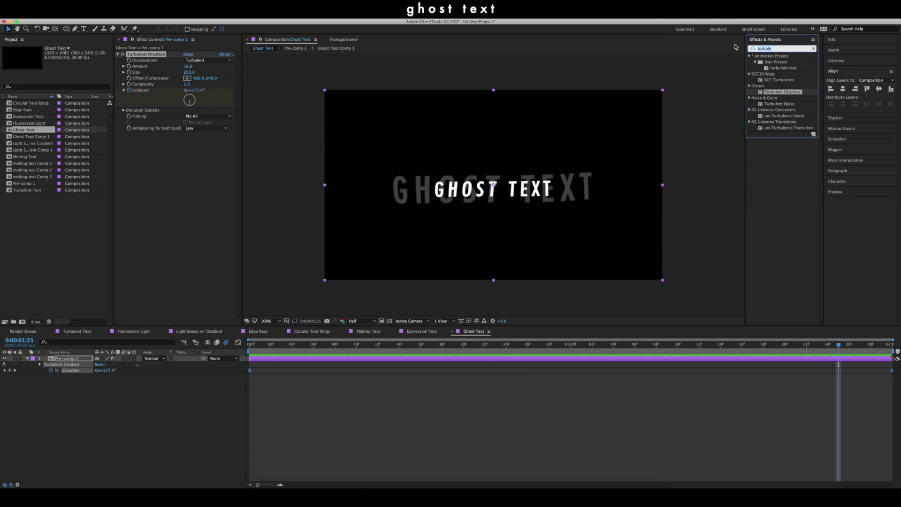
type("glow")
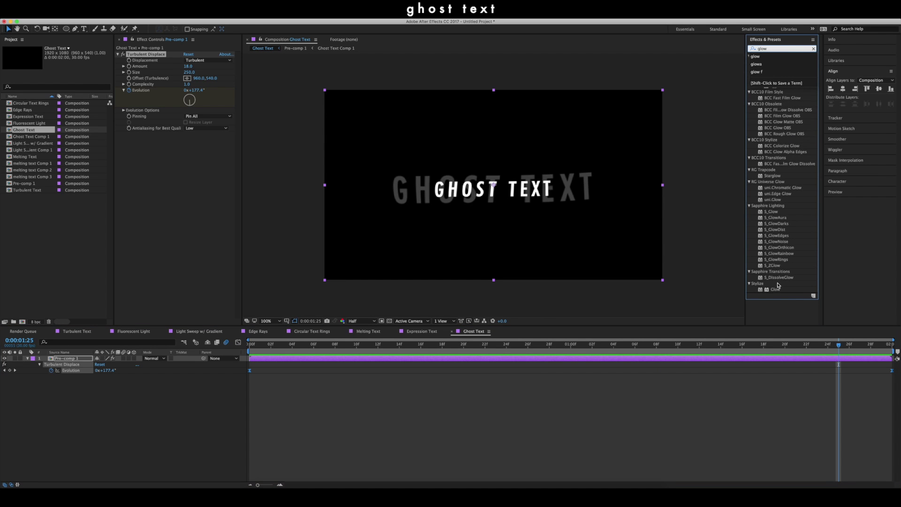
double_click(776, 290)
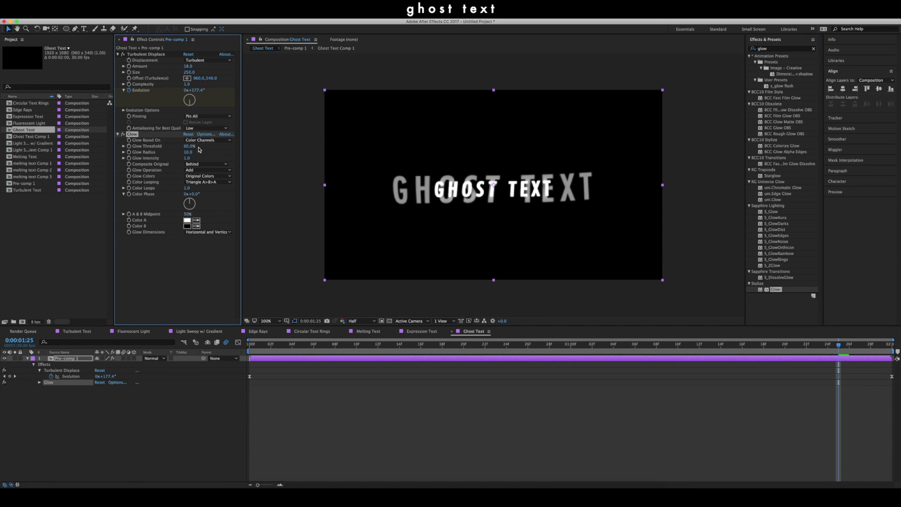
left_click_drag(202, 153, 172, 161)
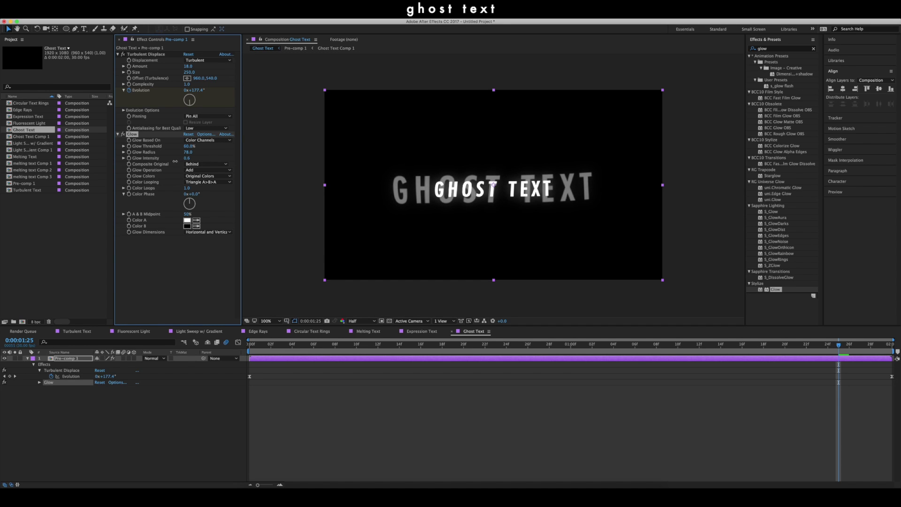
key("space")
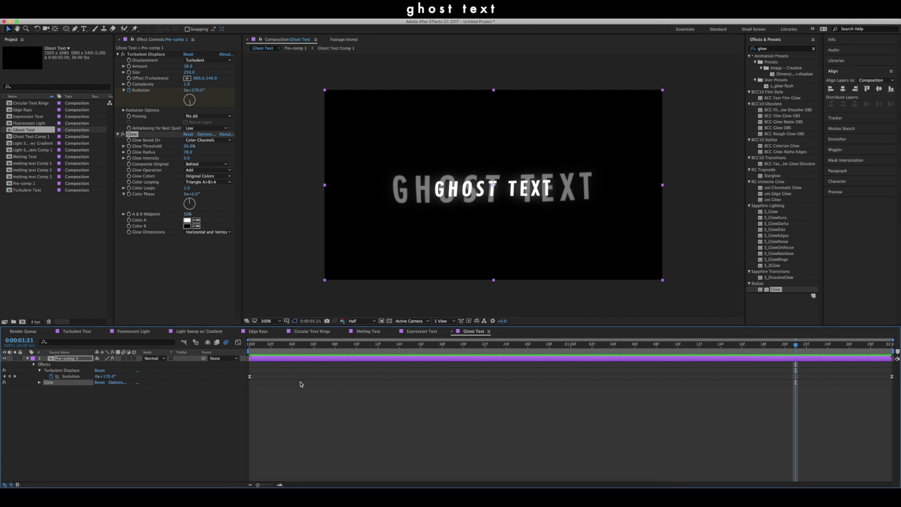
Step: Place the JPG cover image beneath Pre-comp 1, set Pre-comp 1's blending mode to Overlay, and preview the result
key("super+Tab")
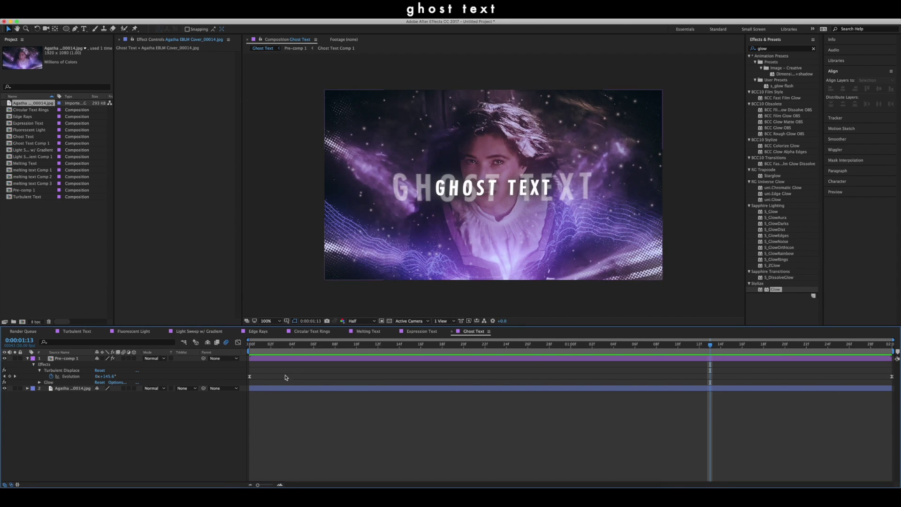
left_click(157, 359)
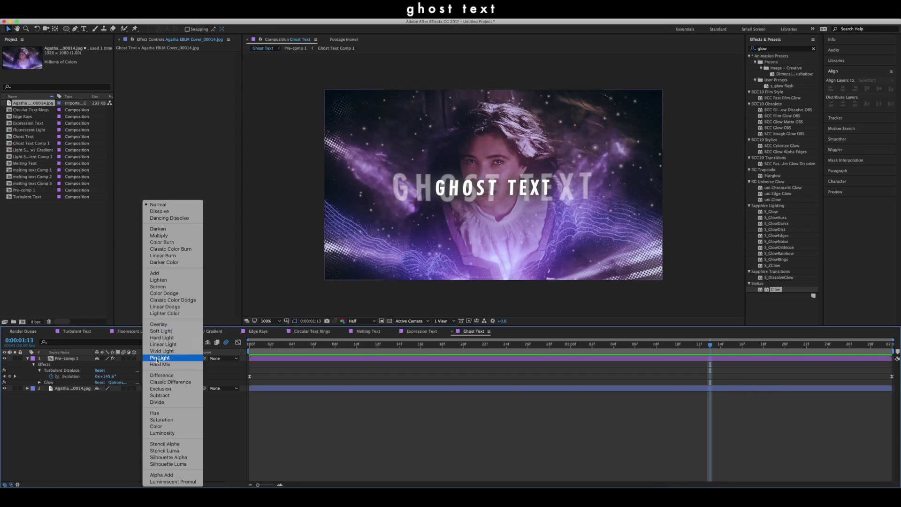
left_click(159, 324)
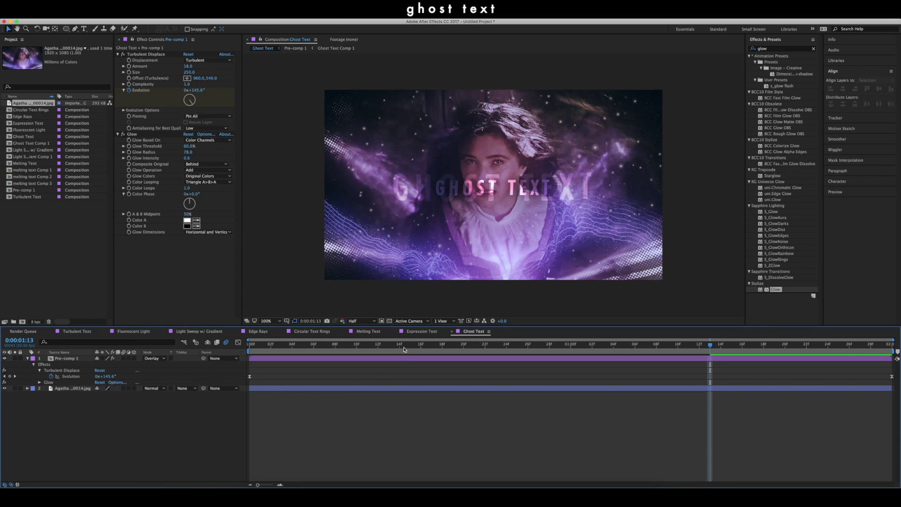
key("space")
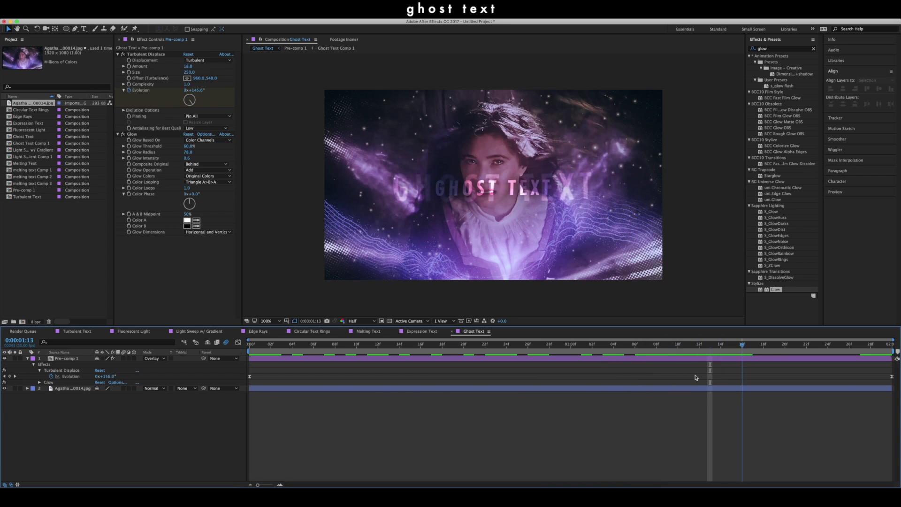